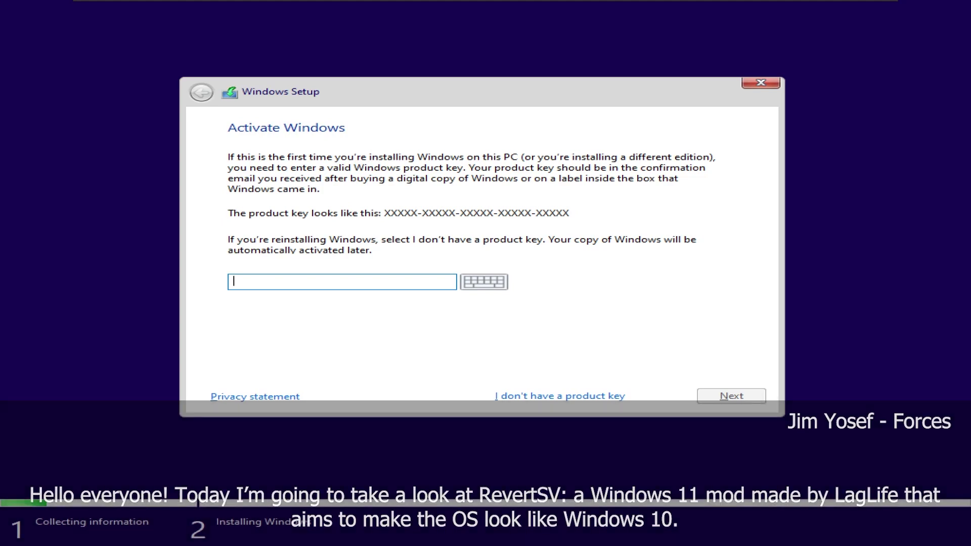
# - Continue Windows Setup without a product key and accept the license terms
pyautogui.click(557, 395)
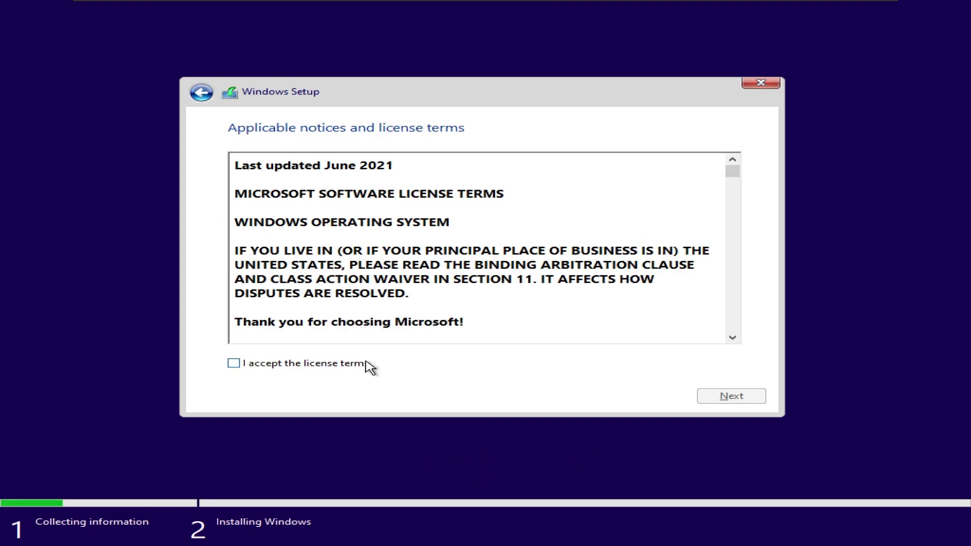
pyautogui.click(340, 364)
pyautogui.press('Return')
# - Choose the custom Windows-only installation and start it on the default drive
pyautogui.press('Tab')
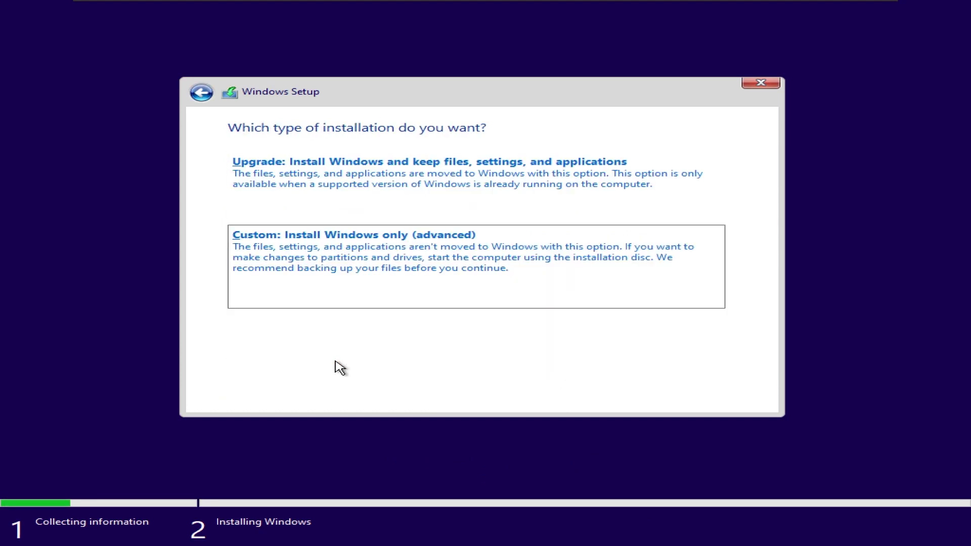
pyautogui.press('Return')
pyautogui.press('Return')
# - Open a Command Prompt during setup to examine the Windows PE version number, and close it again
pyautogui.hotkey('shift', 'F10')
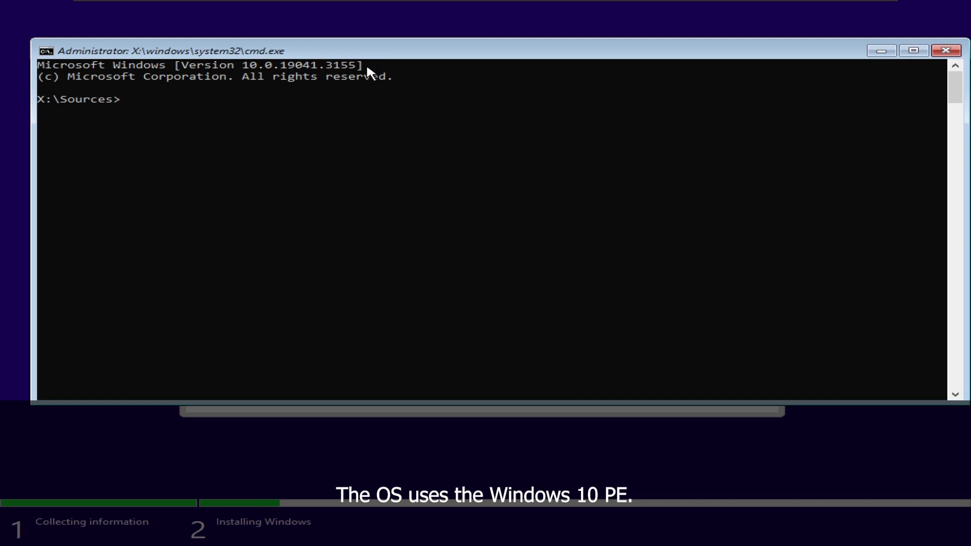
pyautogui.moveTo(367, 67); pyautogui.dragTo(248, 63)
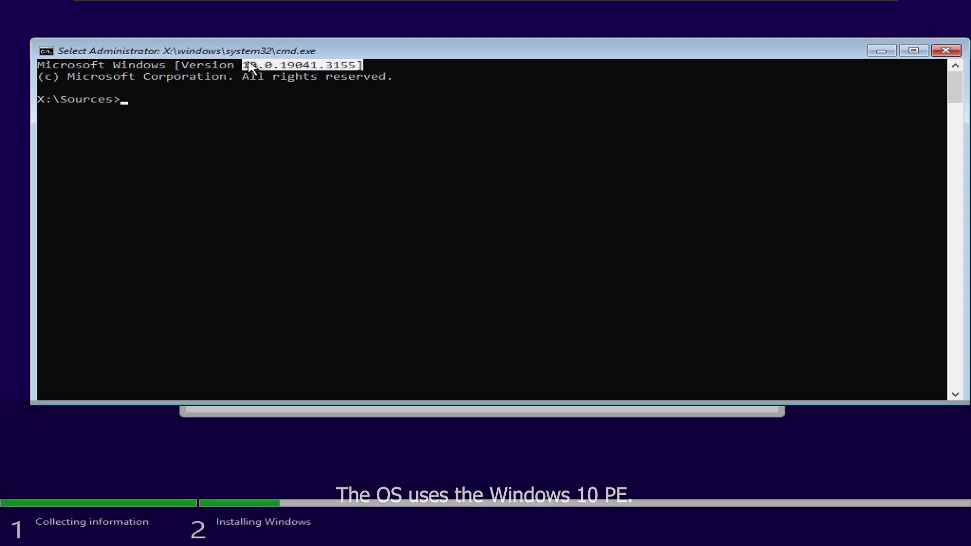
pyautogui.rightClick(247, 64)
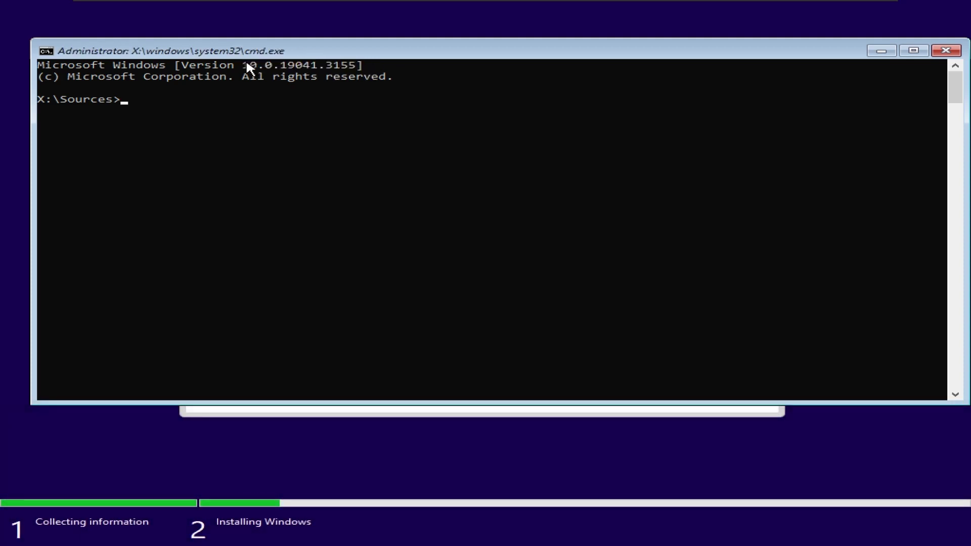
pyautogui.hotkey('alt', 'F4')
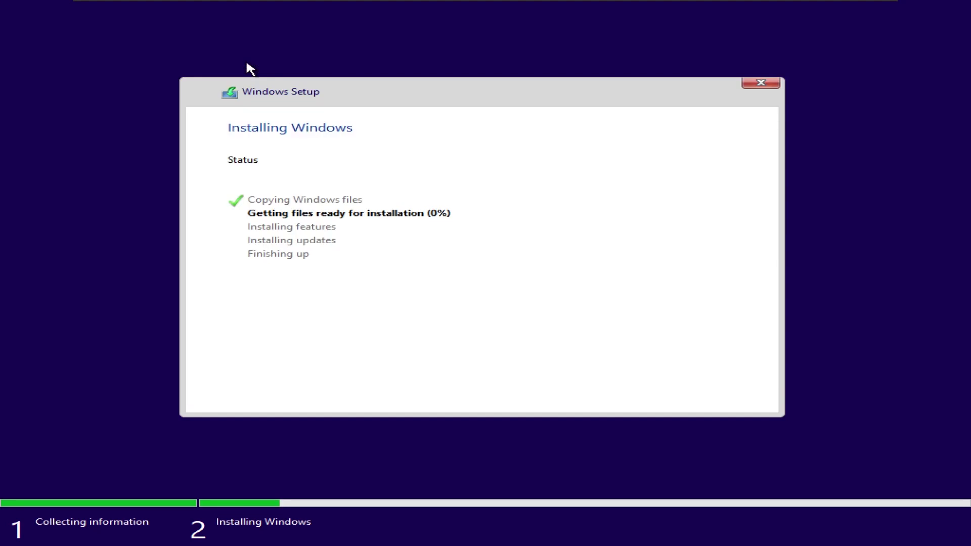
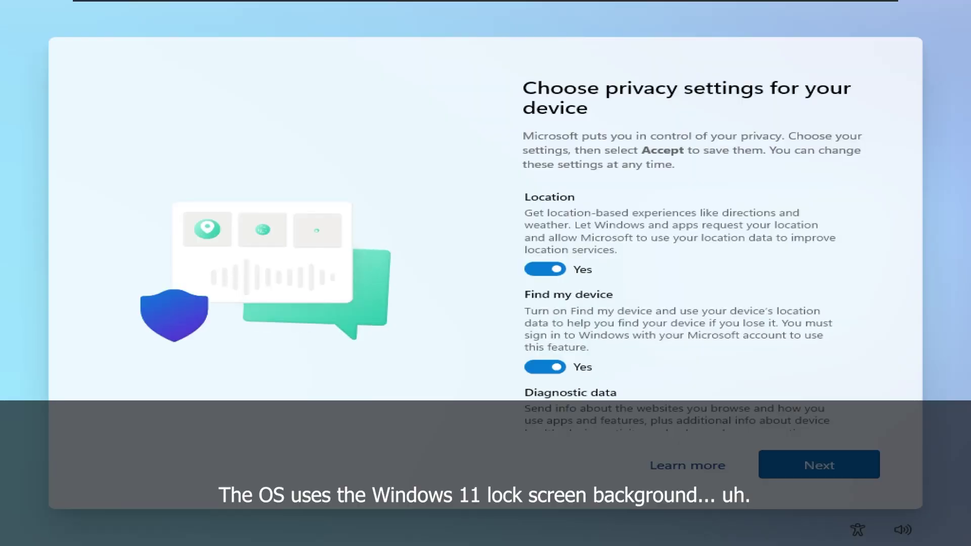
# - Turn off all device privacy settings, including Location, Find my device, Tailored experiences and Advertising ID, and continue
pyautogui.click(545, 265)
pyautogui.scroll(-1, 658, 304)
pyautogui.click(545, 353)
pyautogui.scroll(-3, 658, 304)
pyautogui.click(545, 299)
pyautogui.click(545, 386)
pyautogui.scroll(-3, 658, 304)
pyautogui.click(545, 271)
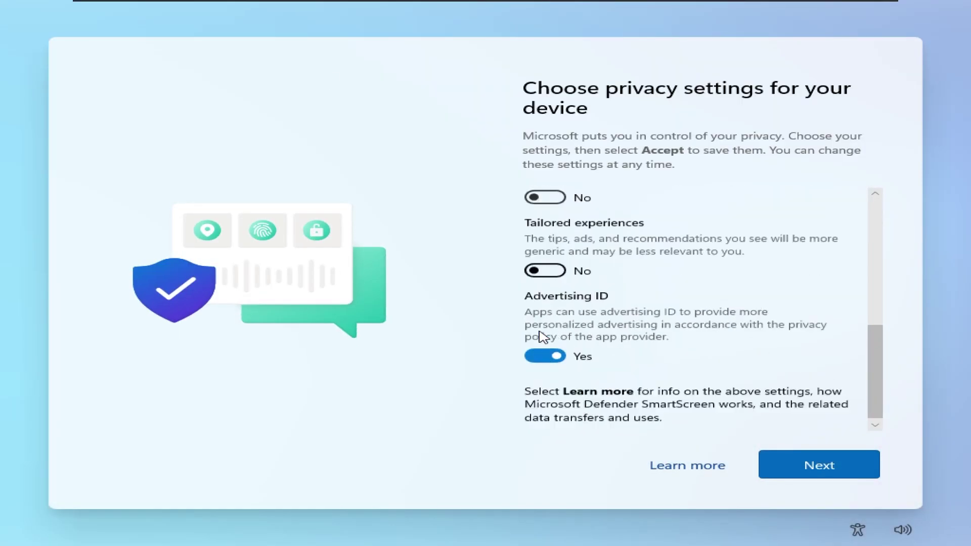
pyautogui.click(545, 356)
pyautogui.click(801, 465)
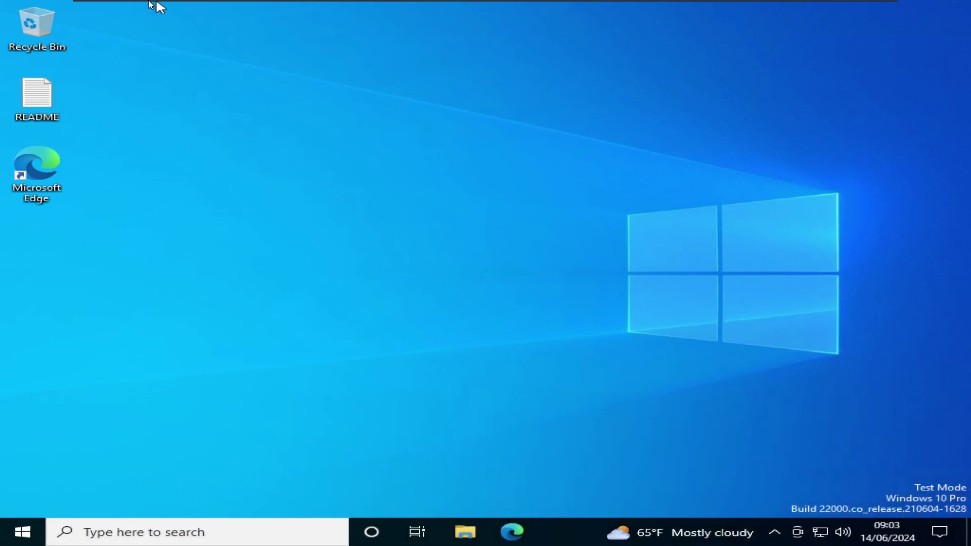
# - Attach the VMware Tools disc to the virtual machine and launch its installer from the DVD drive in This PC
pyautogui.click(140, 7)
pyautogui.moveTo(127, 53)
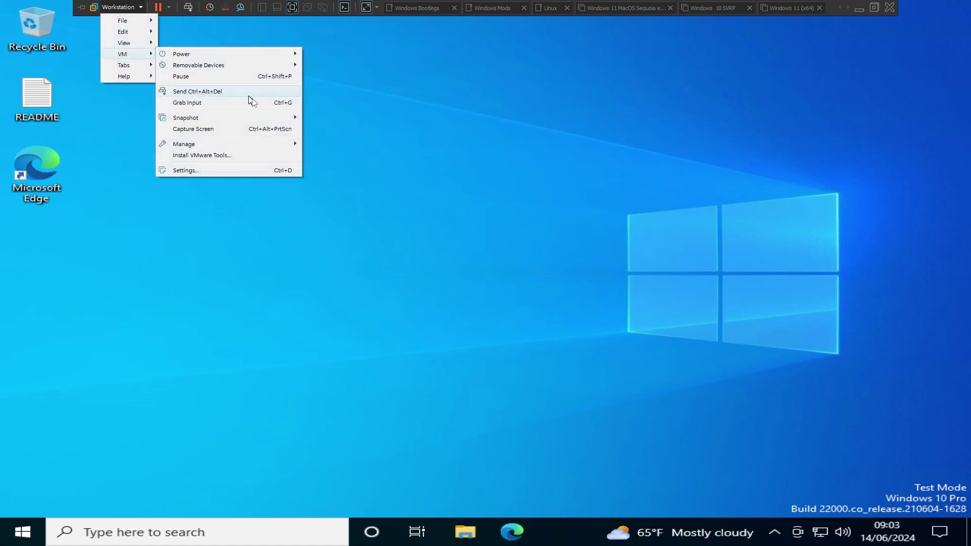
pyautogui.click(270, 157)
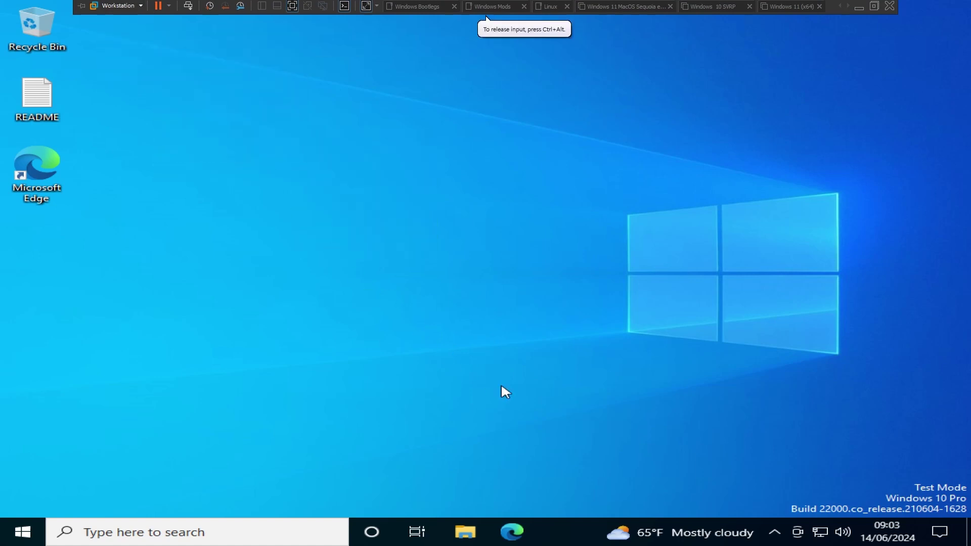
pyautogui.press('super+e')
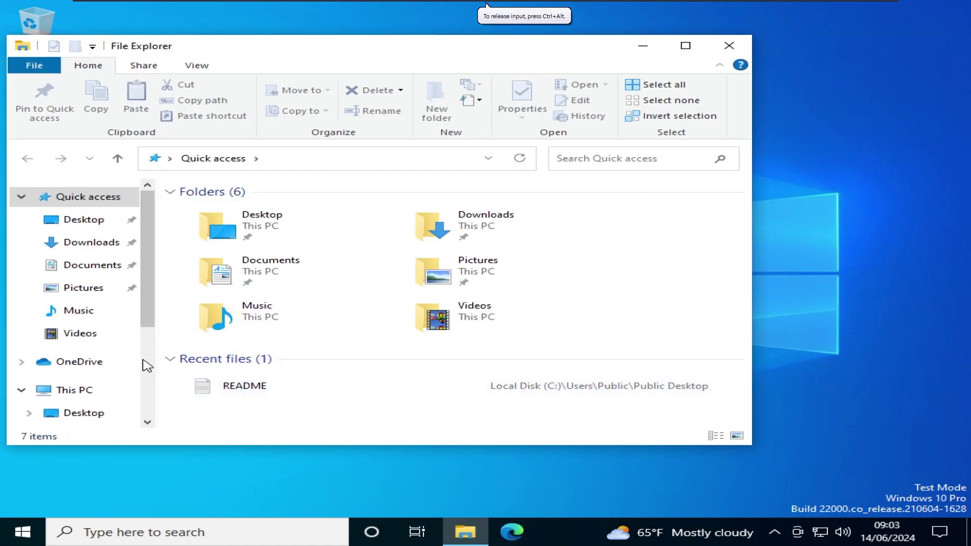
pyautogui.click(103, 389)
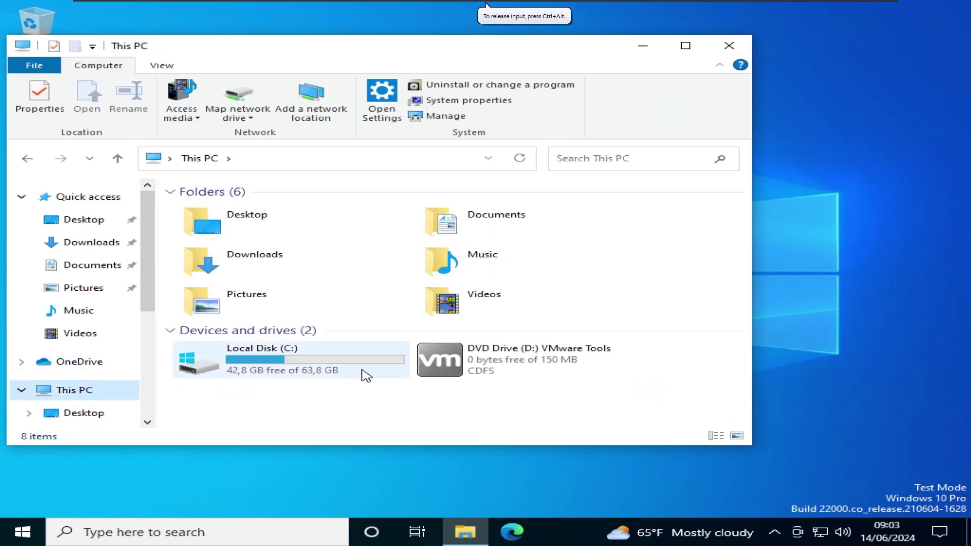
pyautogui.click(457, 365)
# - Check the used and free space in the properties of Local Disk (C:)
pyautogui.click(357, 363)
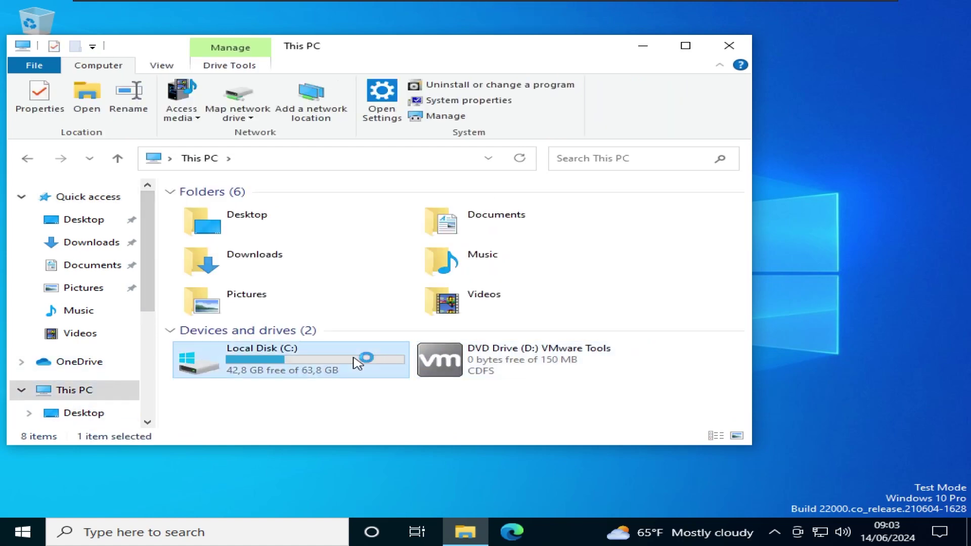
pyautogui.hotkey('alt', 'Return')
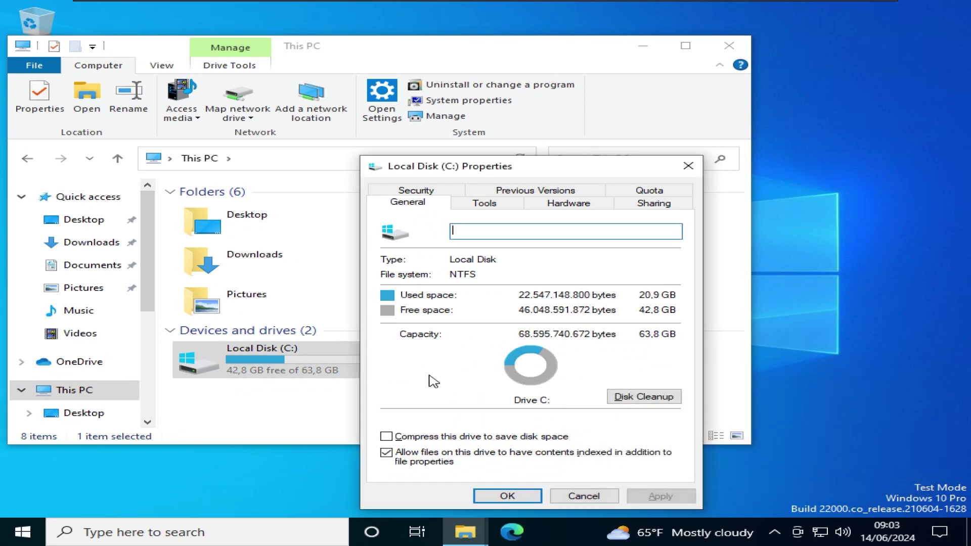
pyautogui.press('Escape')
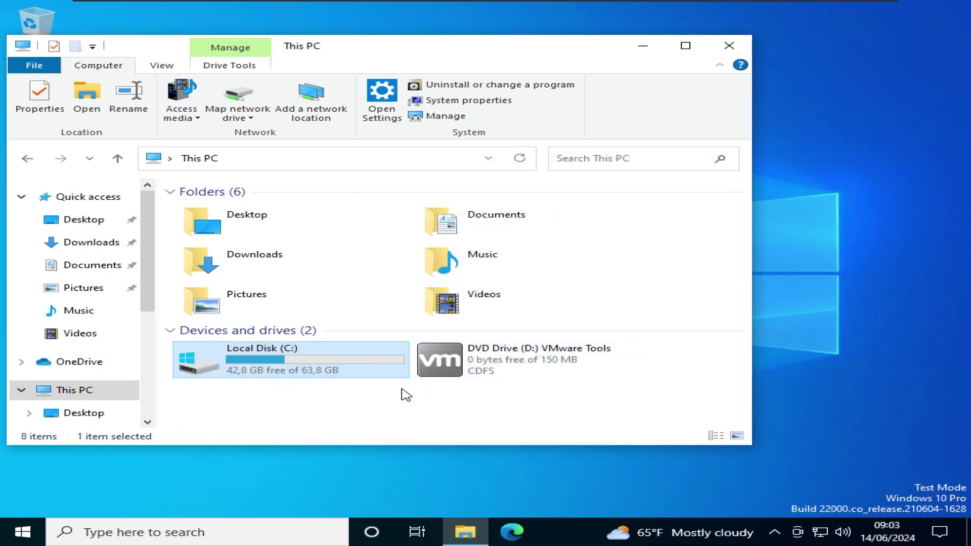
# - Close File Explorer and proceed with the VMware Tools installation wizard
pyautogui.hotkey('alt', 'F4')
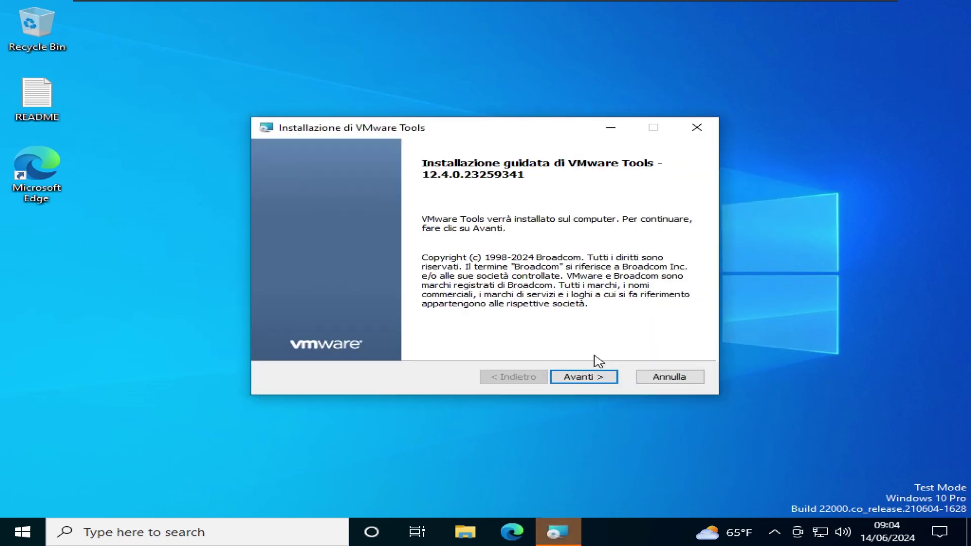
pyautogui.click(586, 378)
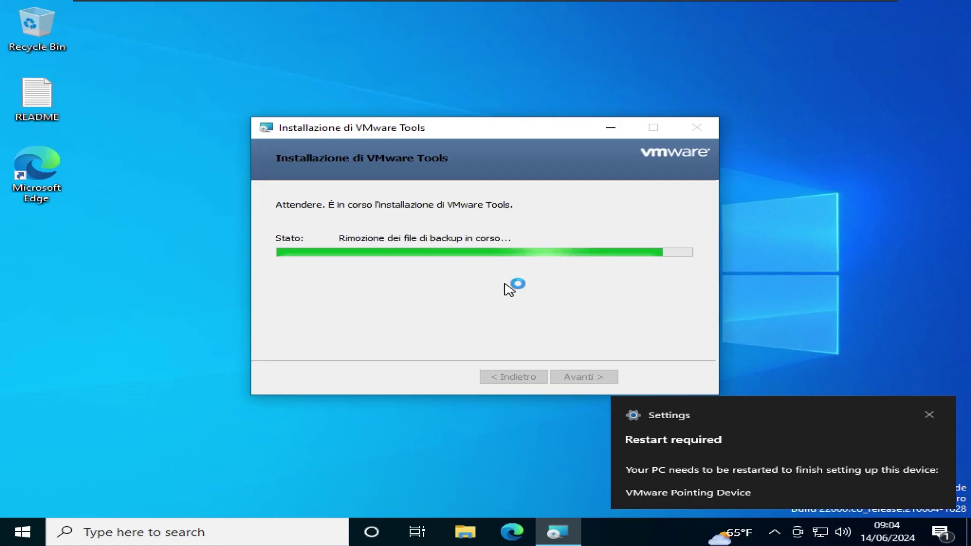
# - Open the display settings from the desktop and set the size of text, apps and other items to 125%
pyautogui.rightClick(180, 290)
pyautogui.click(280, 407)
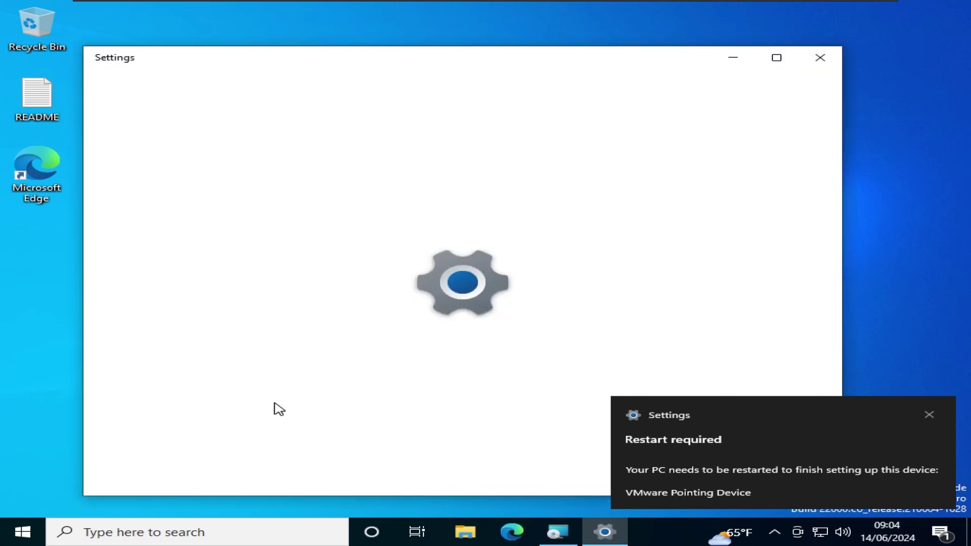
pyautogui.scroll(-2, 542, 346)
pyautogui.click(521, 287)
pyautogui.click(520, 306)
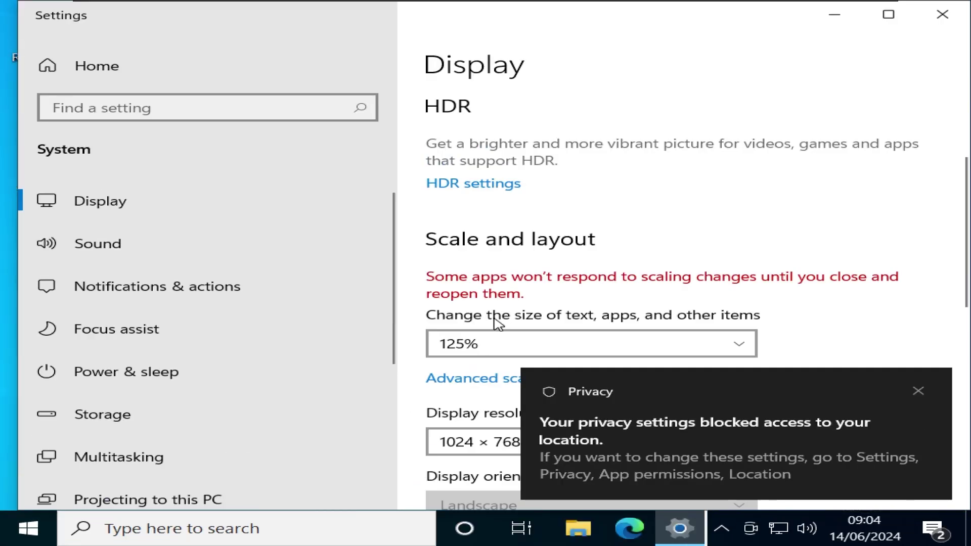
# - Set the display resolution to 1920 × 1080 and keep the new display settings
pyautogui.click(469, 438)
pyautogui.press('Escape')
pyautogui.click(516, 448)
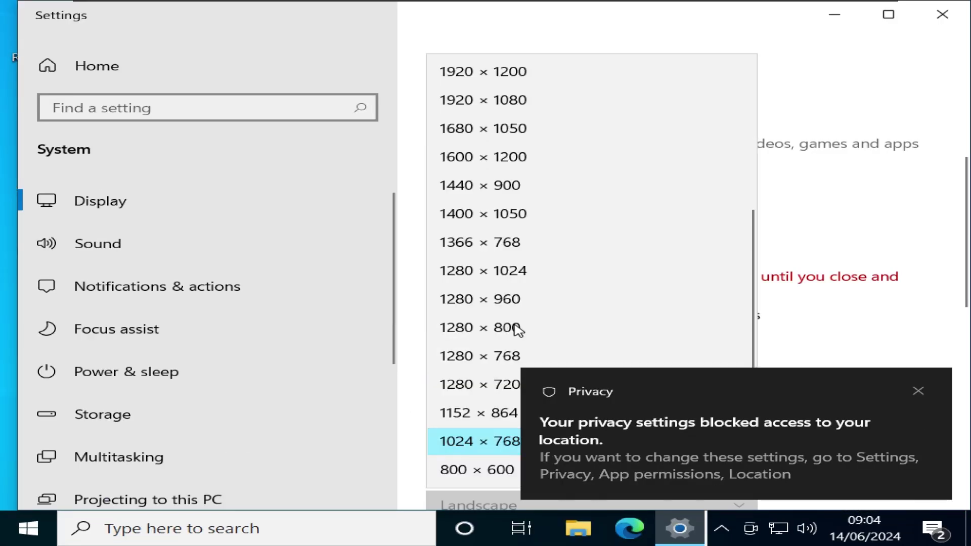
pyautogui.click(515, 299)
pyautogui.click(513, 371)
pyautogui.scroll(2, 529, 327)
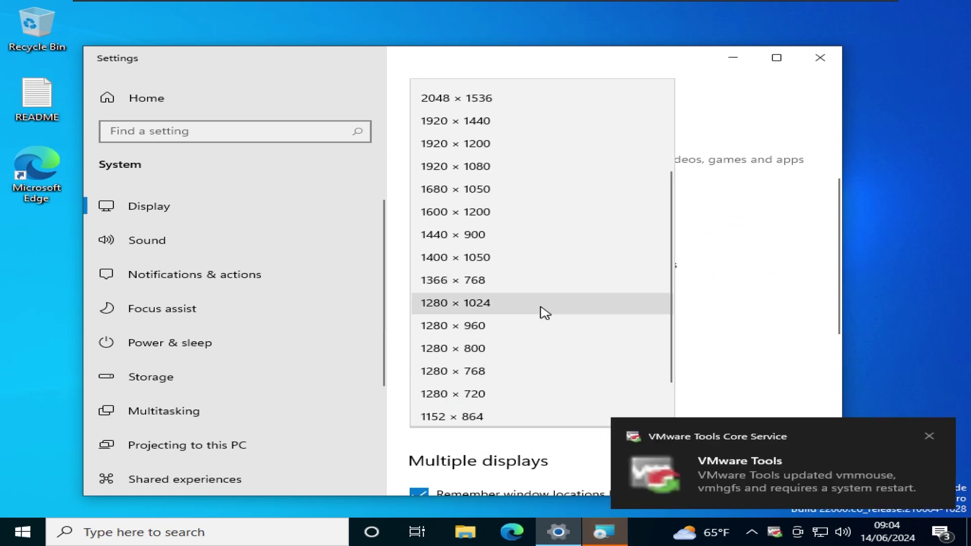
pyautogui.scroll(2, 549, 297)
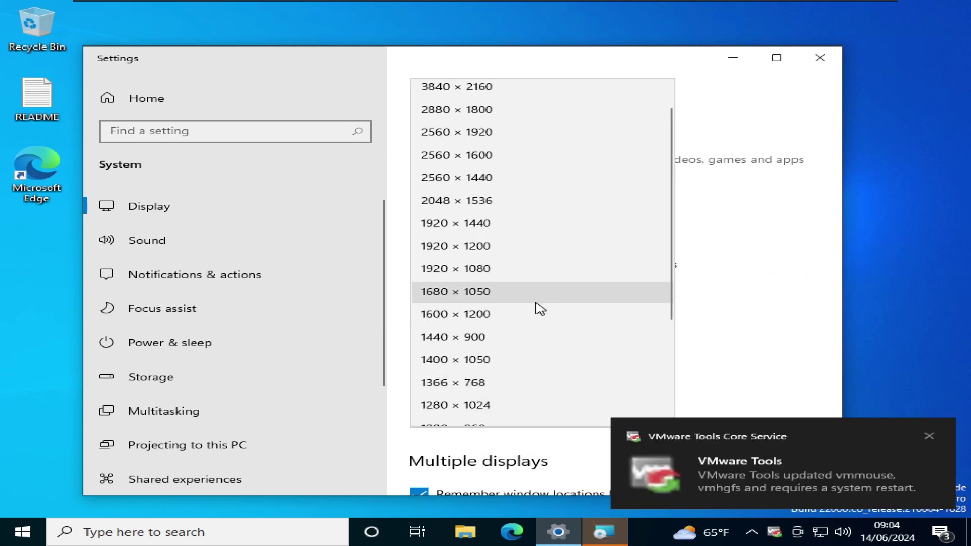
pyautogui.scroll(1, 536, 310)
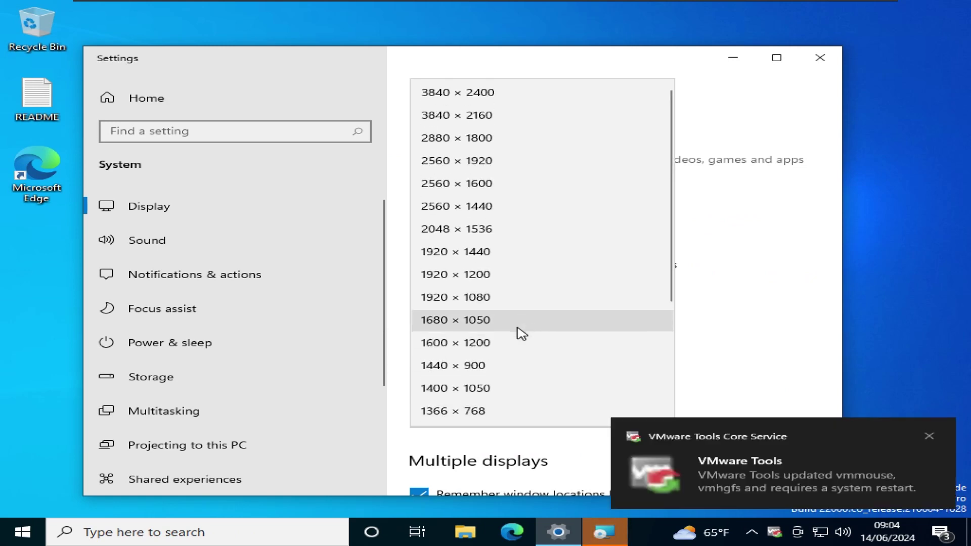
pyautogui.click(519, 303)
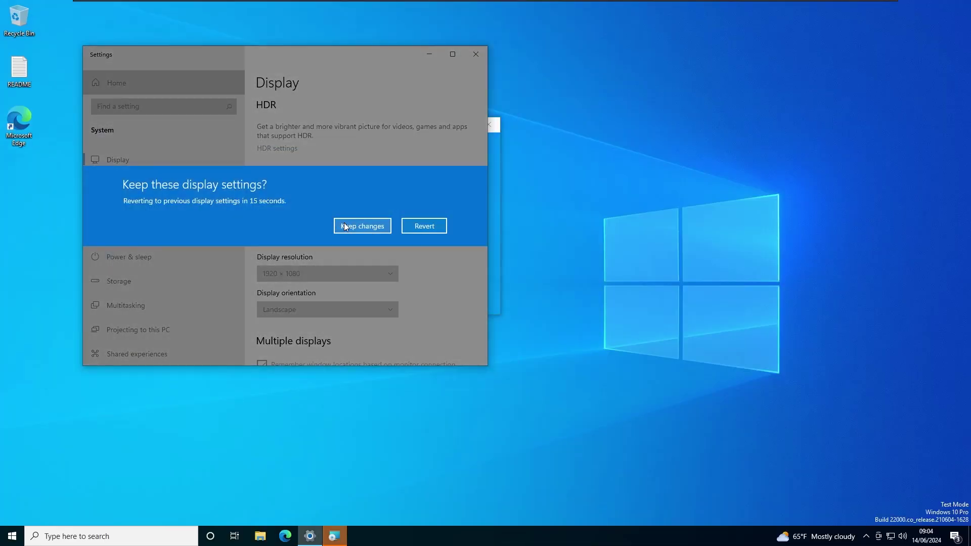
pyautogui.click(362, 230)
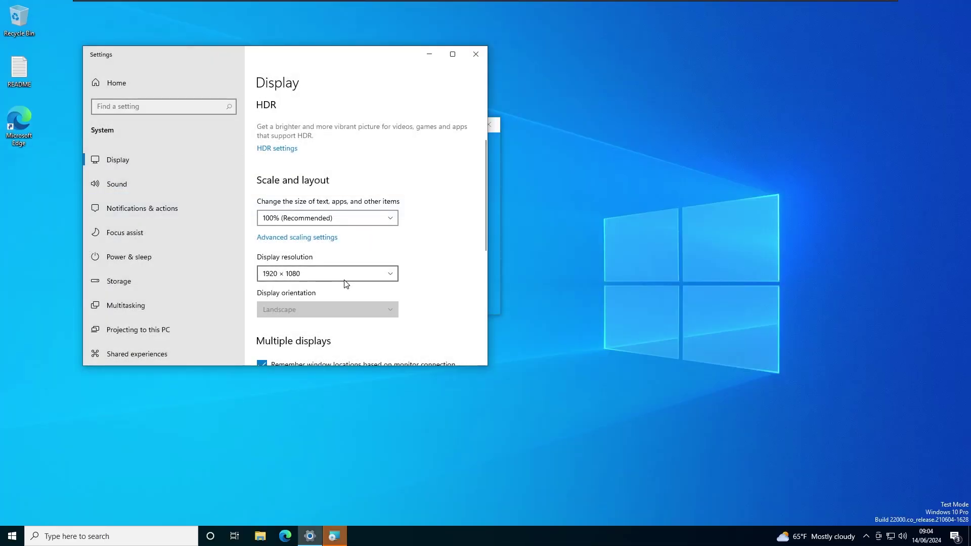
# - Bring the VMware Tools installer window to the front, move it clear of Settings, and minimize Settings
pyautogui.click(334, 537)
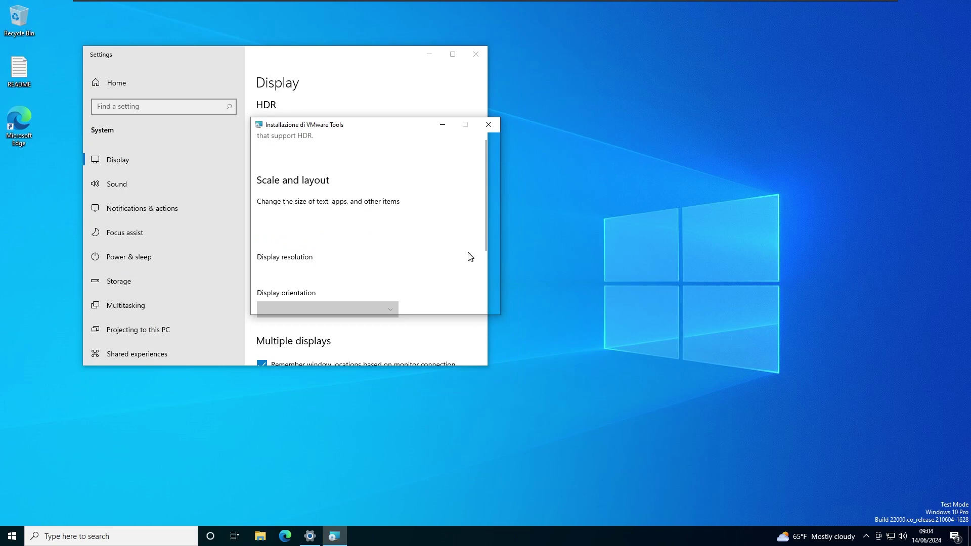
pyautogui.moveTo(334, 130); pyautogui.dragTo(581, 107)
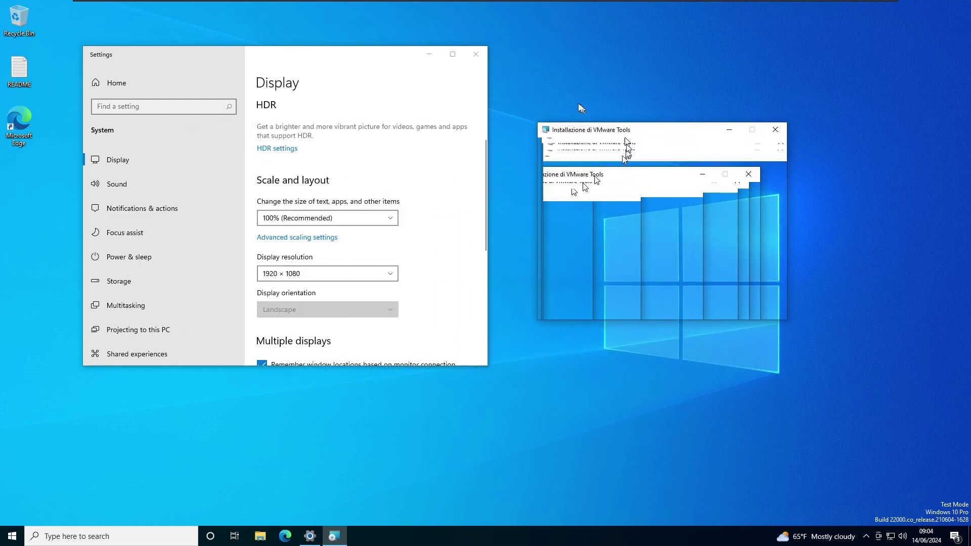
pyautogui.click(429, 56)
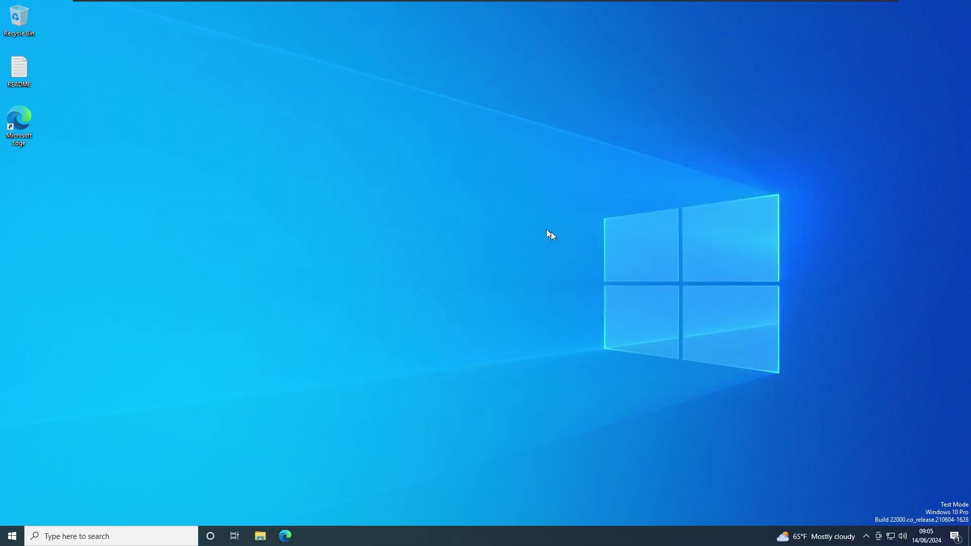
pyautogui.press('super')
pyautogui.press('super')
# - Set the display scaling to 125% in the desktop's display settings and close Settings
pyautogui.rightClick(392, 181)
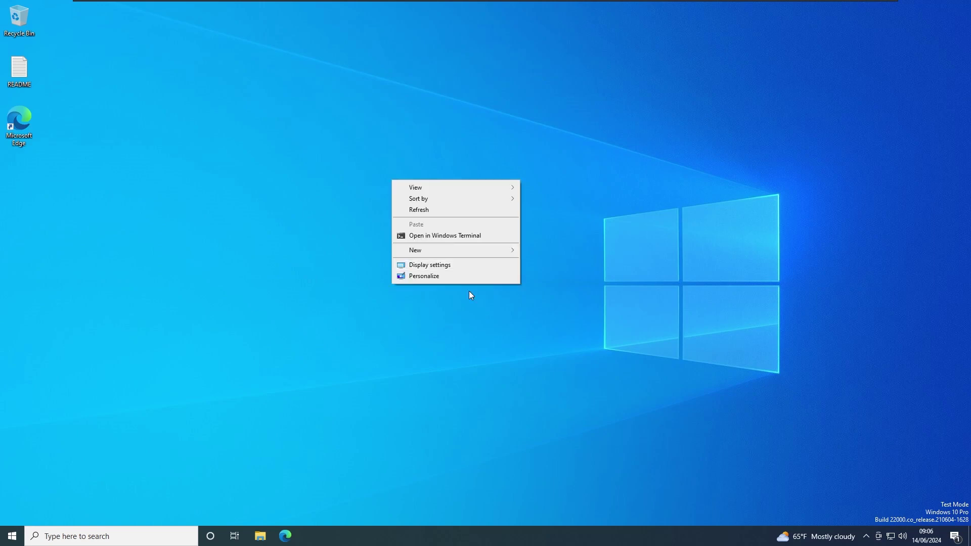
pyautogui.click(471, 270)
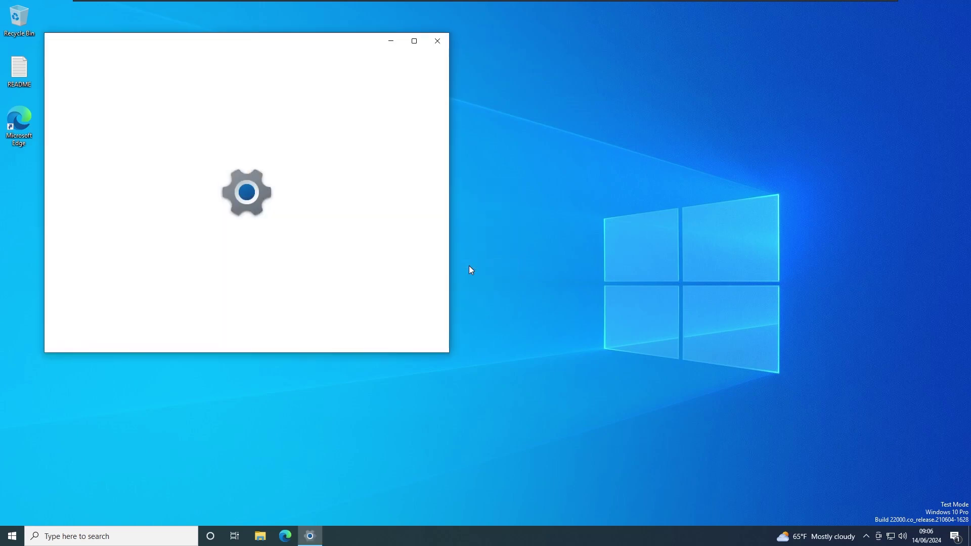
pyautogui.click(308, 301)
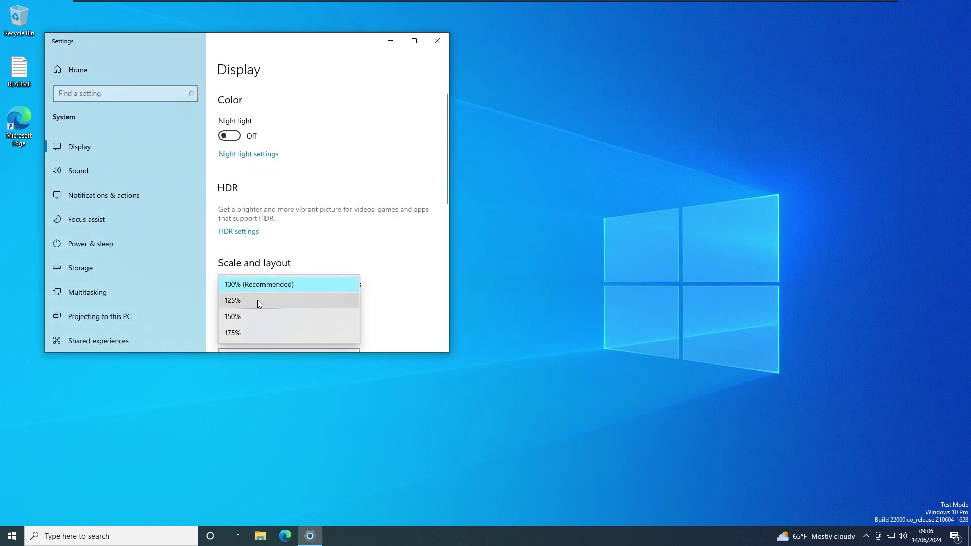
pyautogui.click(258, 301)
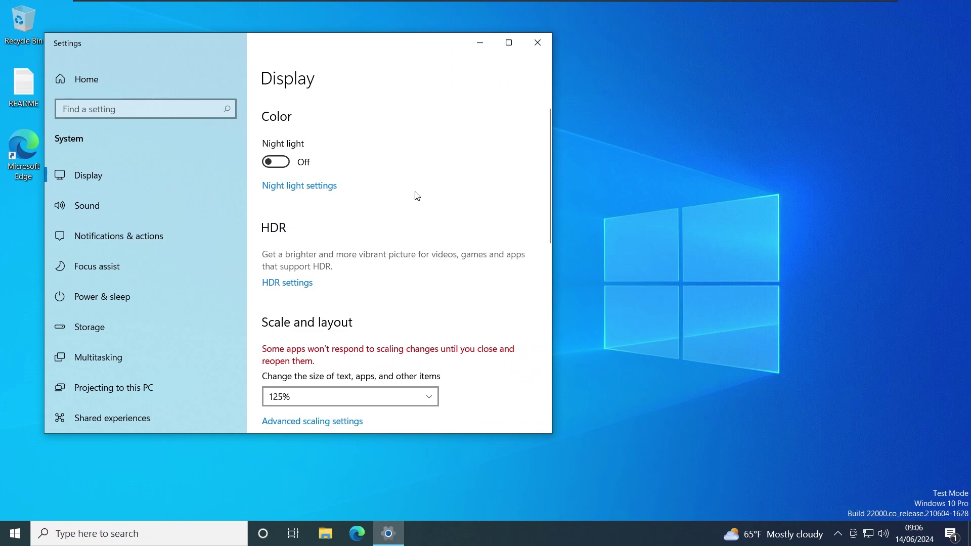
pyautogui.hotkey('alt', 'F4')
# - Look over the Start menu layout and open File Explorer
pyautogui.press('super')
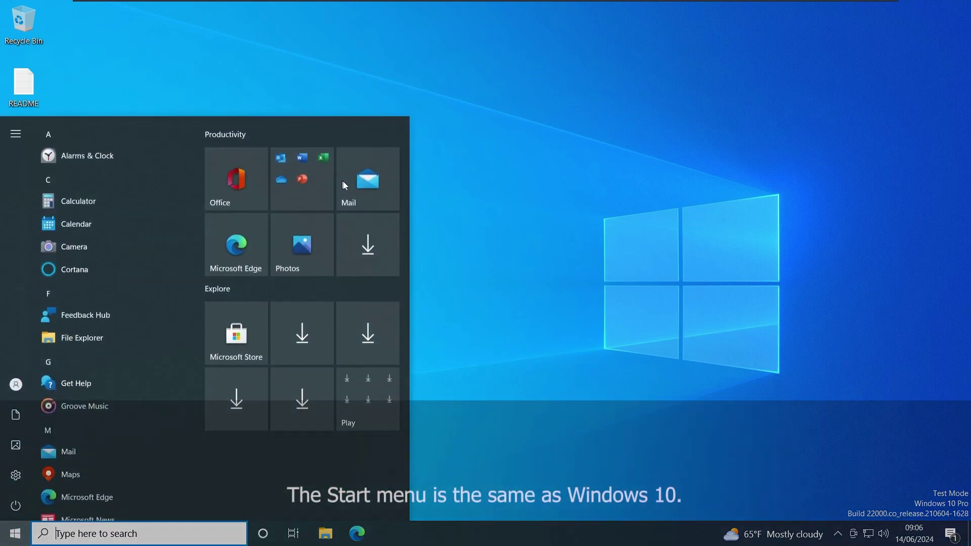
pyautogui.press('super+e')
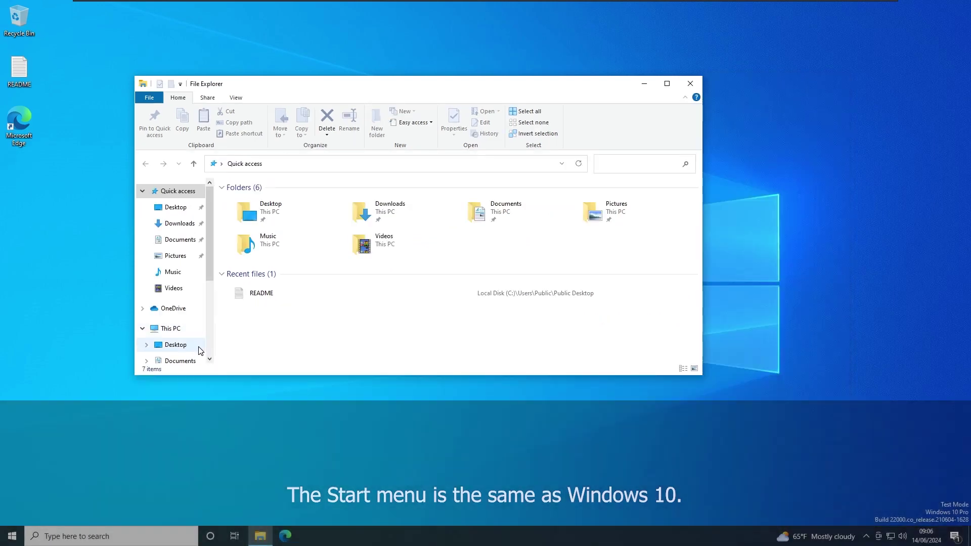
# - Move the File Explorer window across the desktop, close it, and view the Start menu
pyautogui.moveTo(454, 89); pyautogui.dragTo(508, 145)
pyautogui.hotkey('alt', 'F4')
pyautogui.press('super')
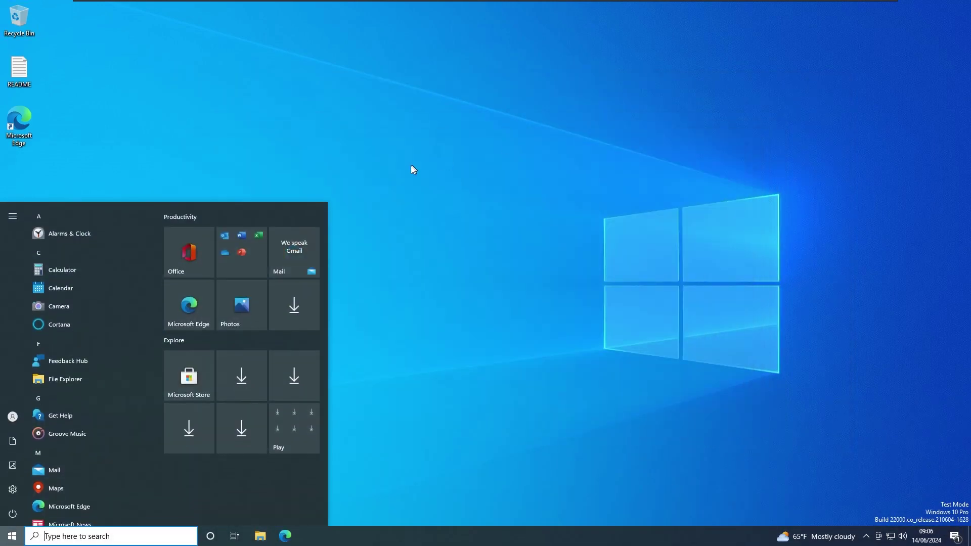
# - Open the desktop's display settings, set the scaling to 125%, and close Settings
pyautogui.rightClick(403, 167)
pyautogui.click(465, 252)
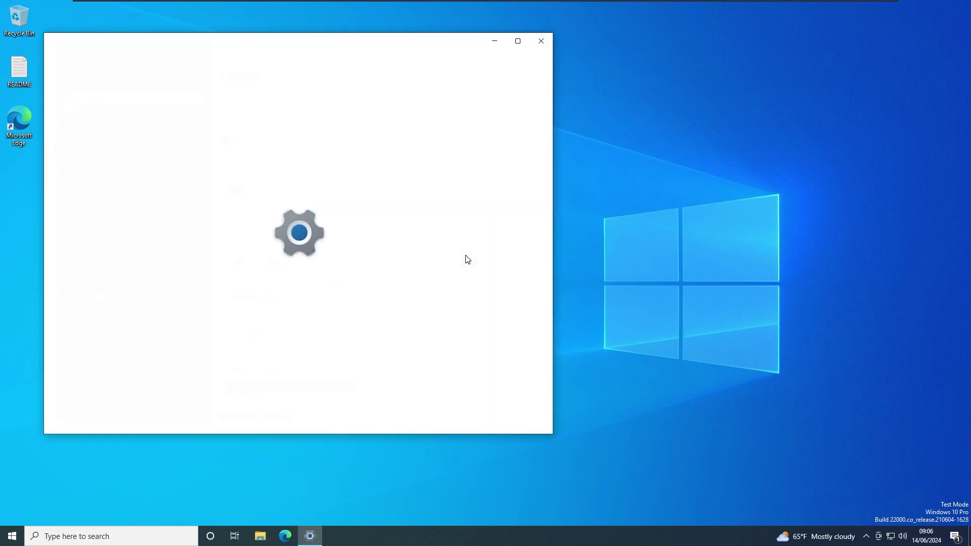
pyautogui.click(330, 299)
pyautogui.click(298, 317)
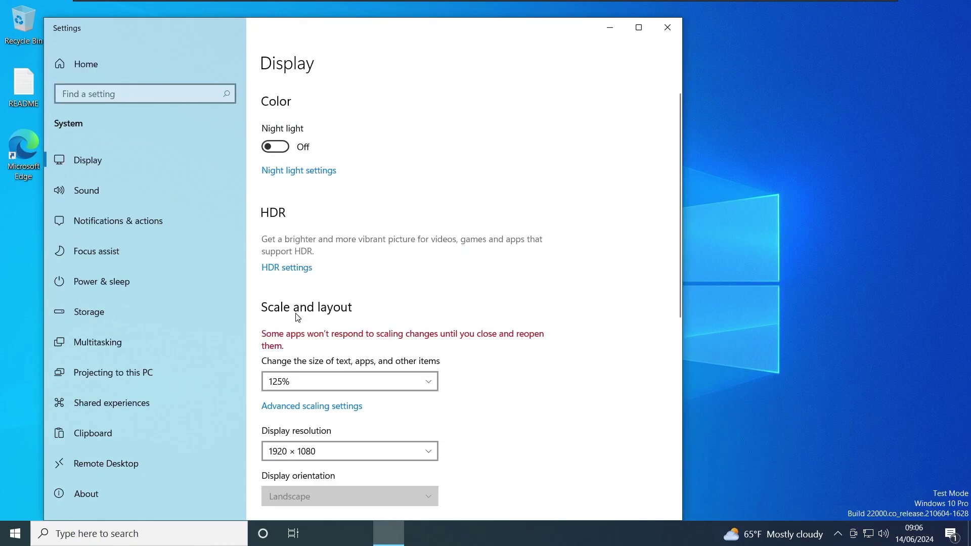
pyautogui.hotkey('alt', 'F4')
# - Run winver to display the Windows version information, and dismiss the extra Run dialog and Start menu
pyautogui.press('super')
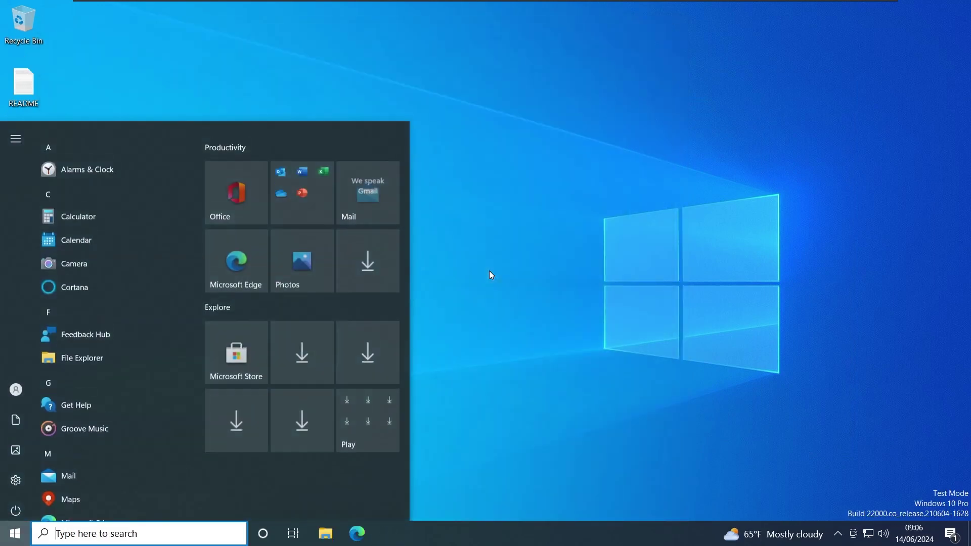
pyautogui.press('super+r')
pyautogui.write('winver')
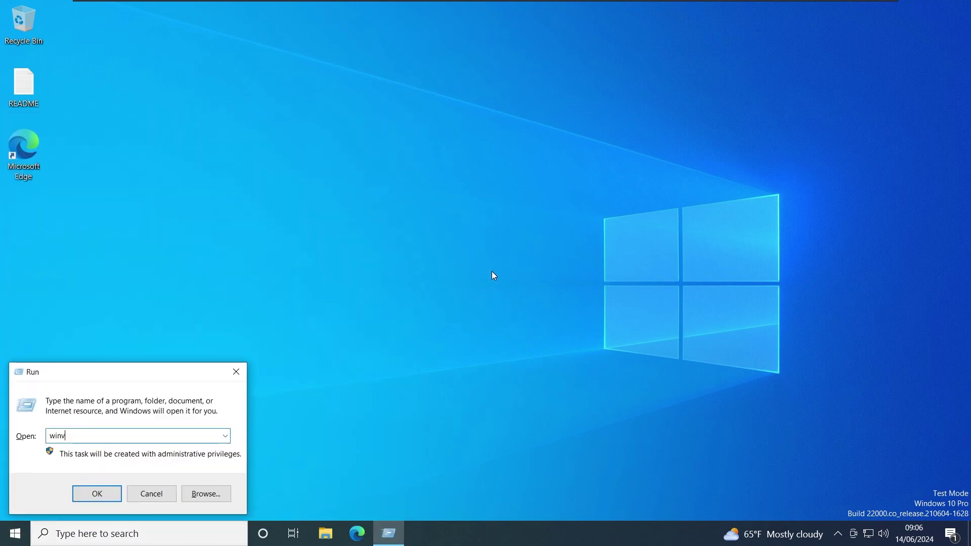
pyautogui.press('Return')
pyautogui.press('super+r')
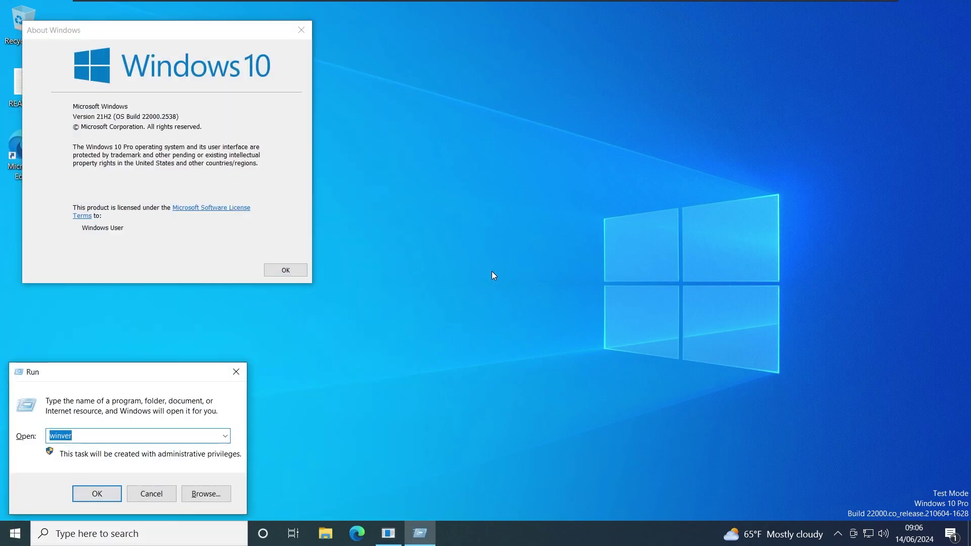
pyautogui.press('Escape')
pyautogui.press('super')
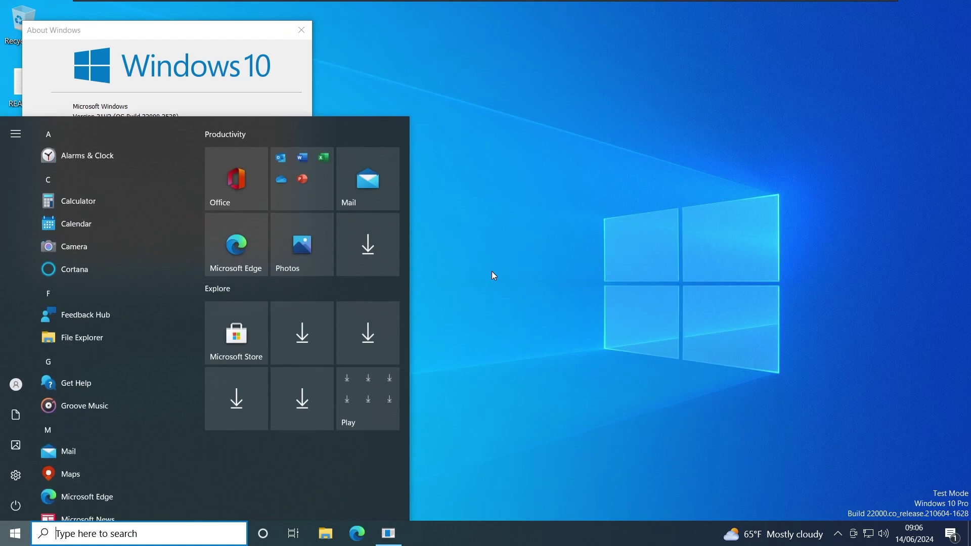
pyautogui.press('Escape')
# - Open File Explorer, collapse the This PC tree, and view the folders and drives in This PC
pyautogui.press('super+e')
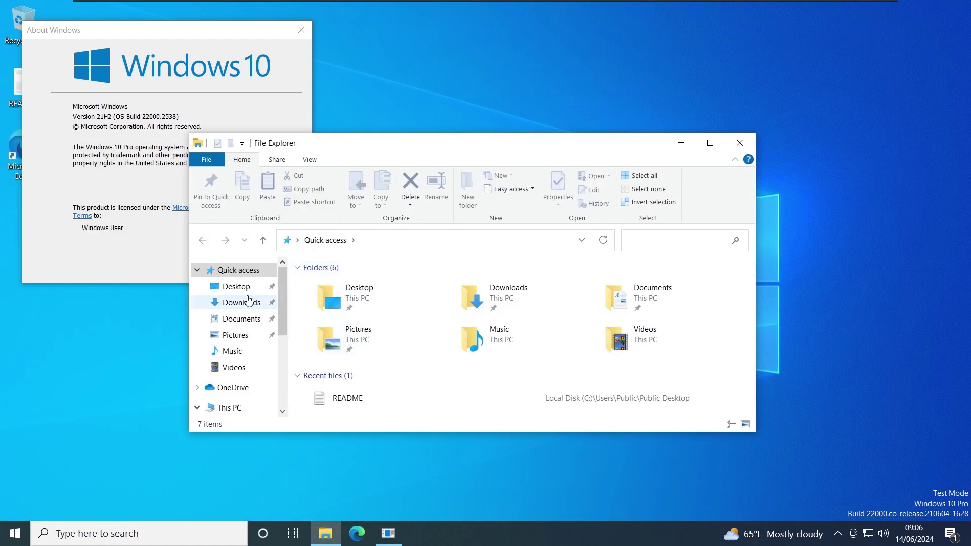
pyautogui.click(197, 407)
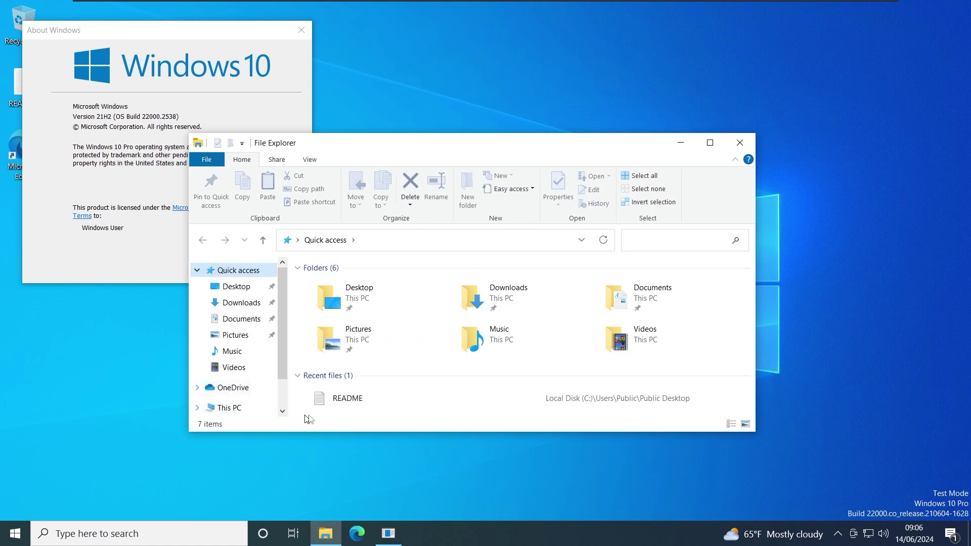
pyautogui.click(232, 408)
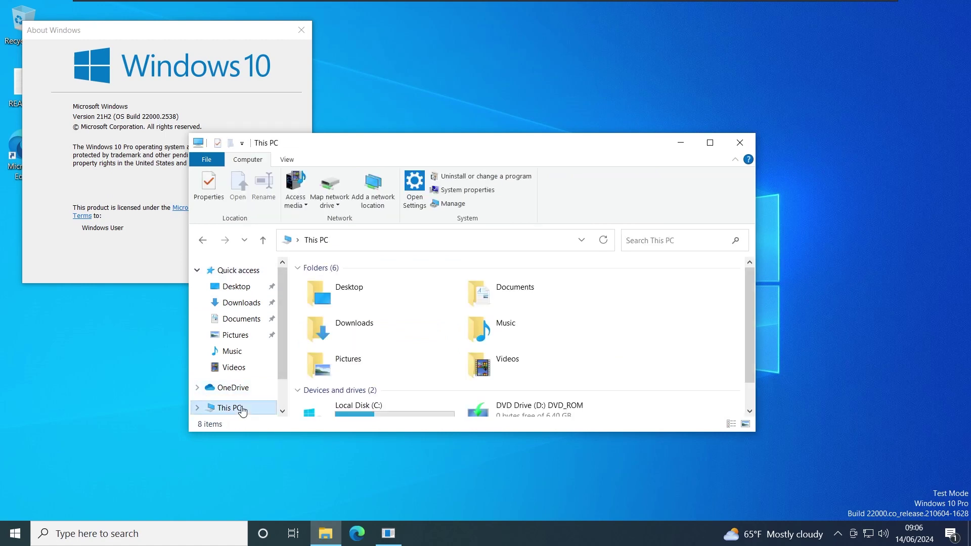
pyautogui.scroll(-1, 418, 392)
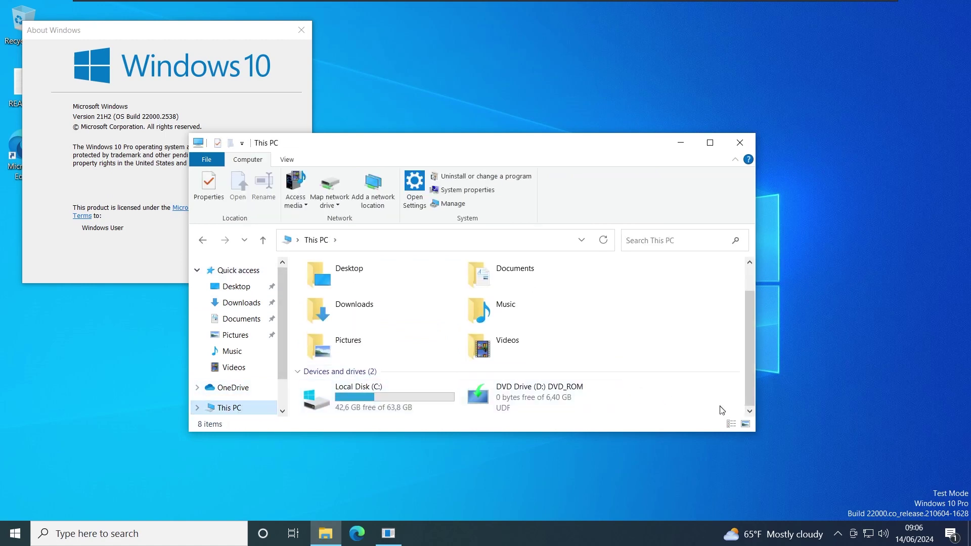
# - Enlarge and reposition the This PC window to inspect its layout, and close it along with the About Windows dialog
pyautogui.moveTo(752, 435); pyautogui.dragTo(878, 501)
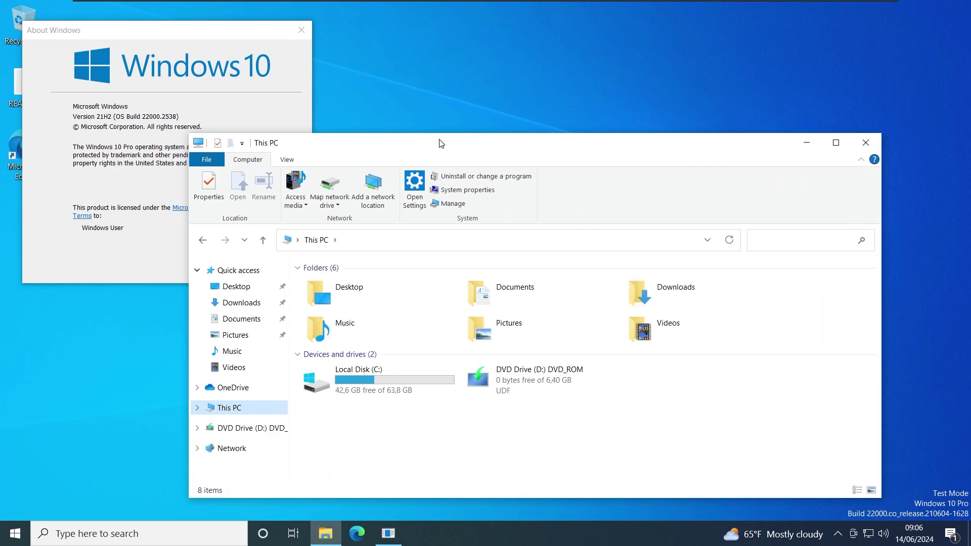
pyautogui.moveTo(439, 143); pyautogui.dragTo(318, 45)
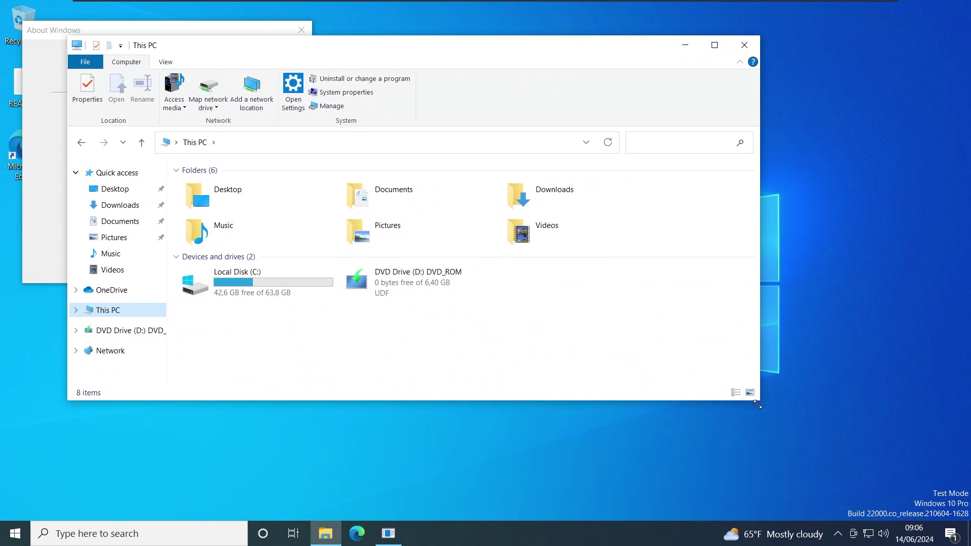
pyautogui.moveTo(757, 405); pyautogui.dragTo(829, 489)
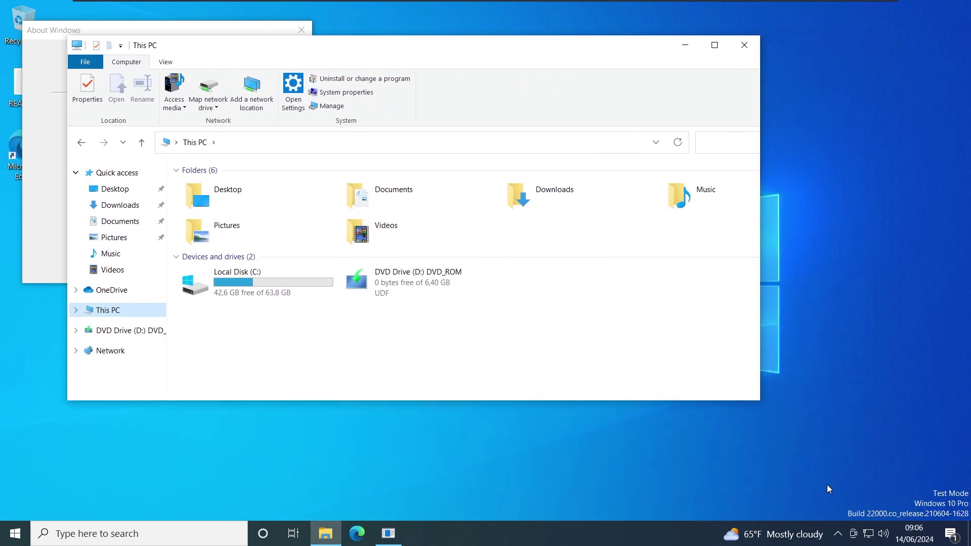
pyautogui.moveTo(509, 53); pyautogui.dragTo(615, 92)
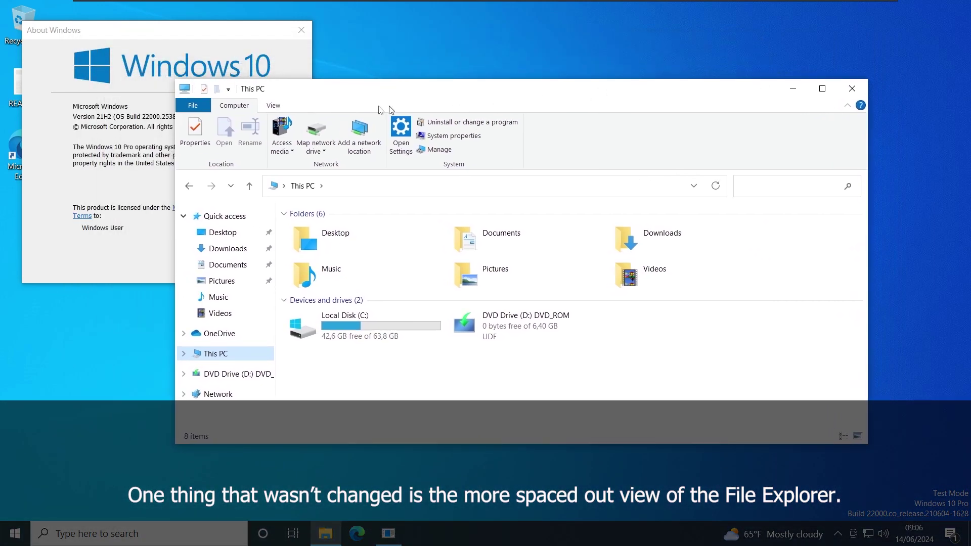
pyautogui.hotkey('alt', 'F4')
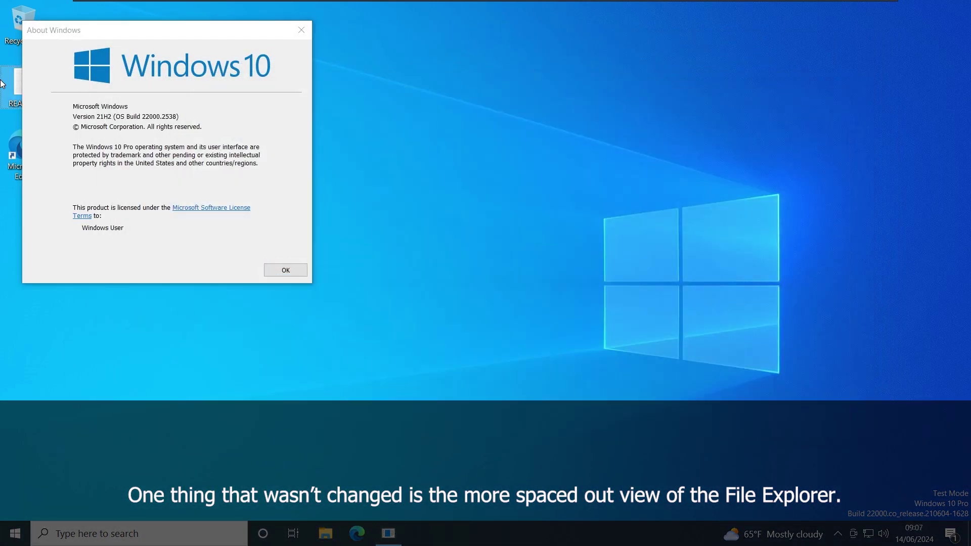
pyautogui.hotkey('alt', 'F4')
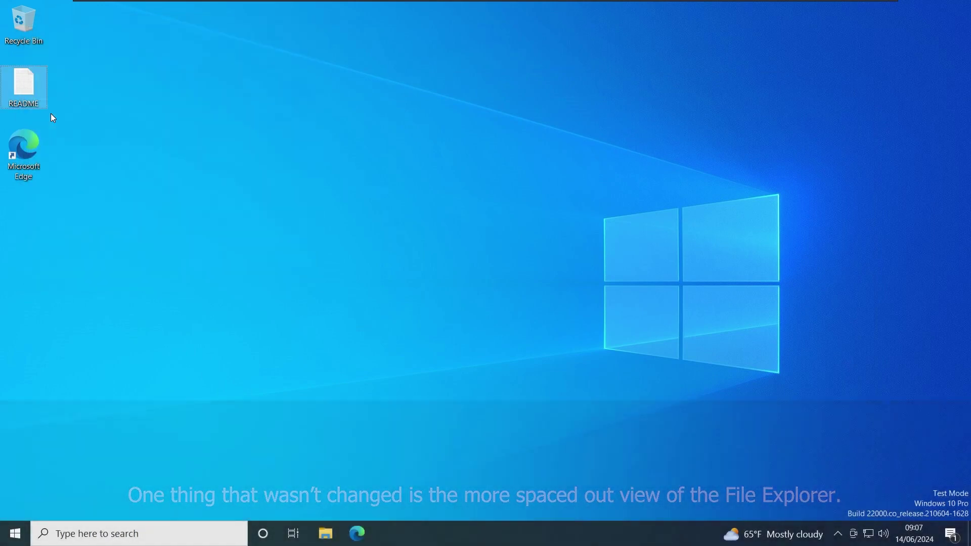
# - Open the Microsoft Store and try to skip its update for now
pyautogui.press('super')
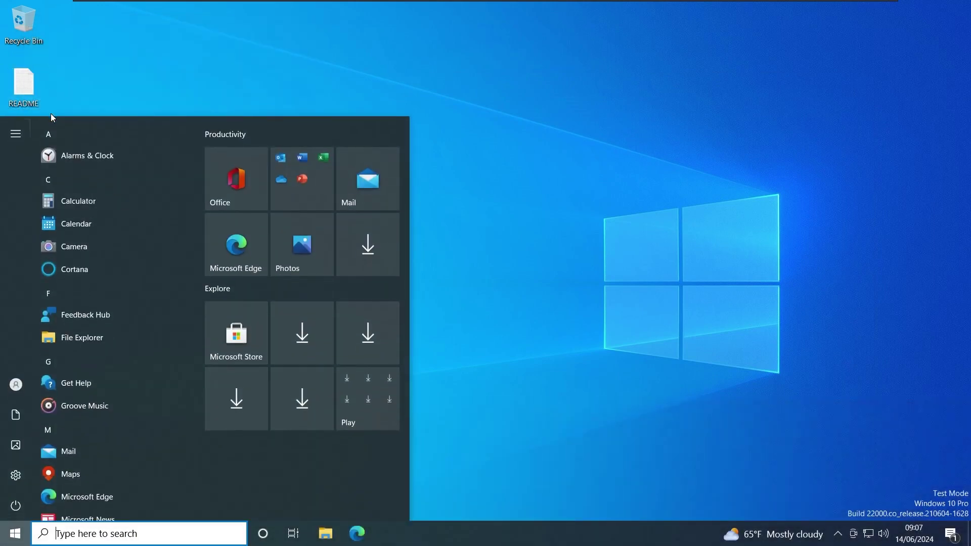
pyautogui.click(236, 335)
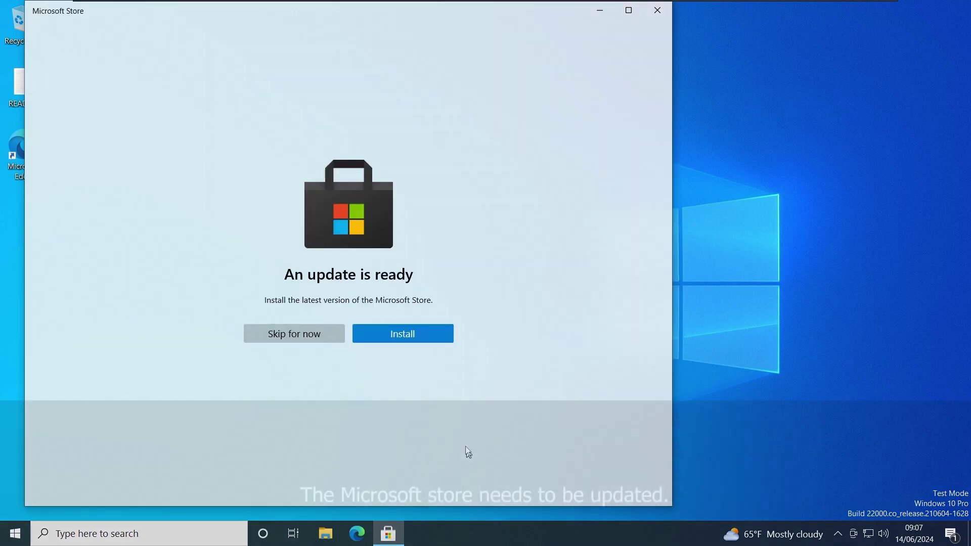
pyautogui.click(302, 332)
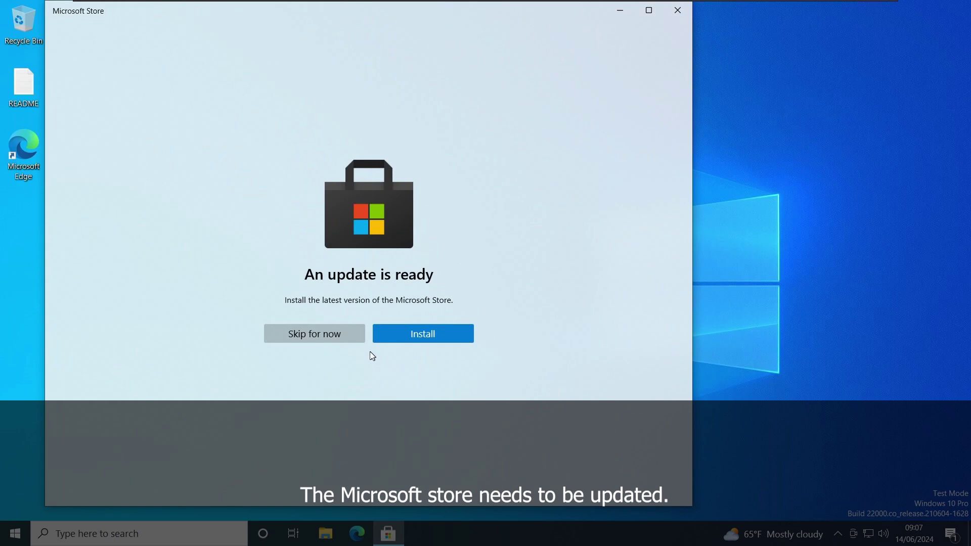
pyautogui.click(308, 339)
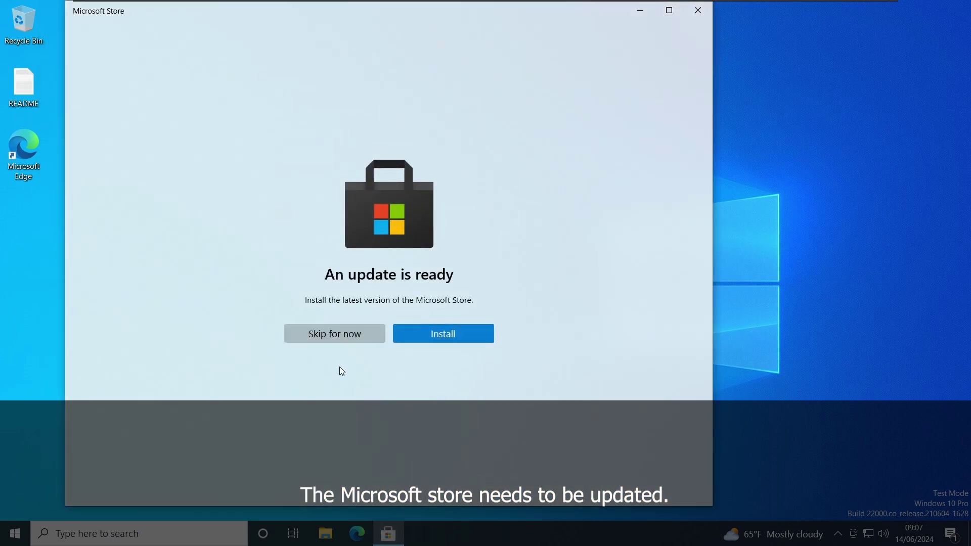
pyautogui.click(343, 334)
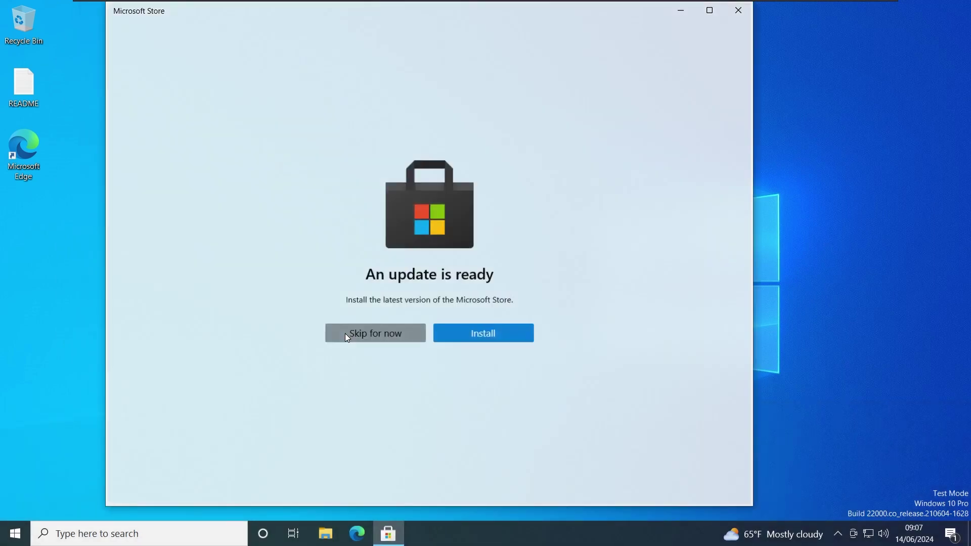
pyautogui.click(345, 333)
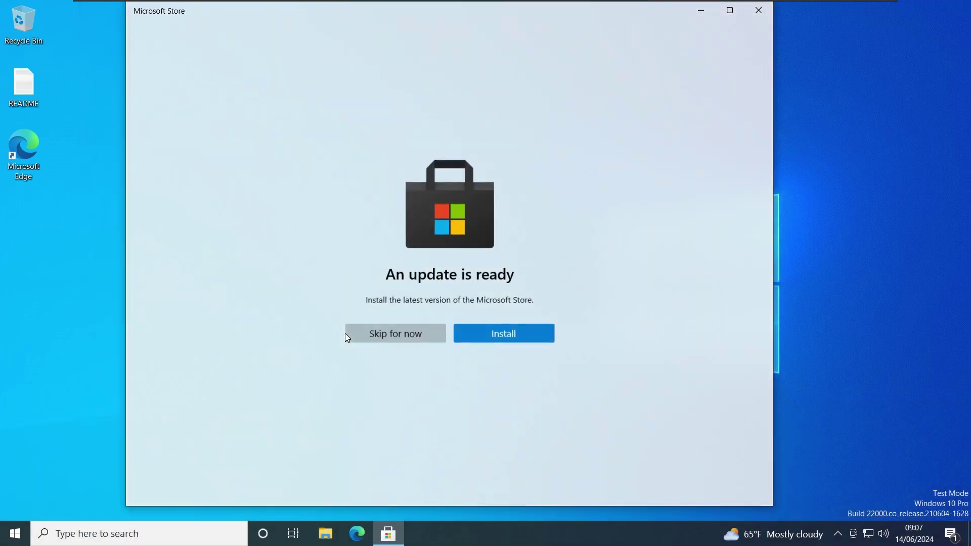
# - Start installing the latest version of the Microsoft Store and close the Store window
pyautogui.click(514, 330)
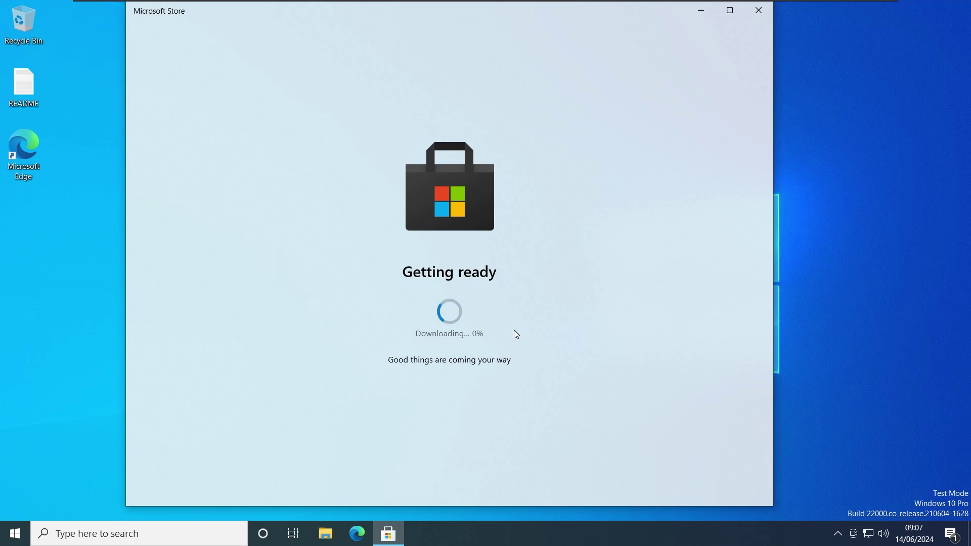
pyautogui.hotkey('alt', 'F4')
# - Open Windows Search and go to its search settings
pyautogui.press('super+s')
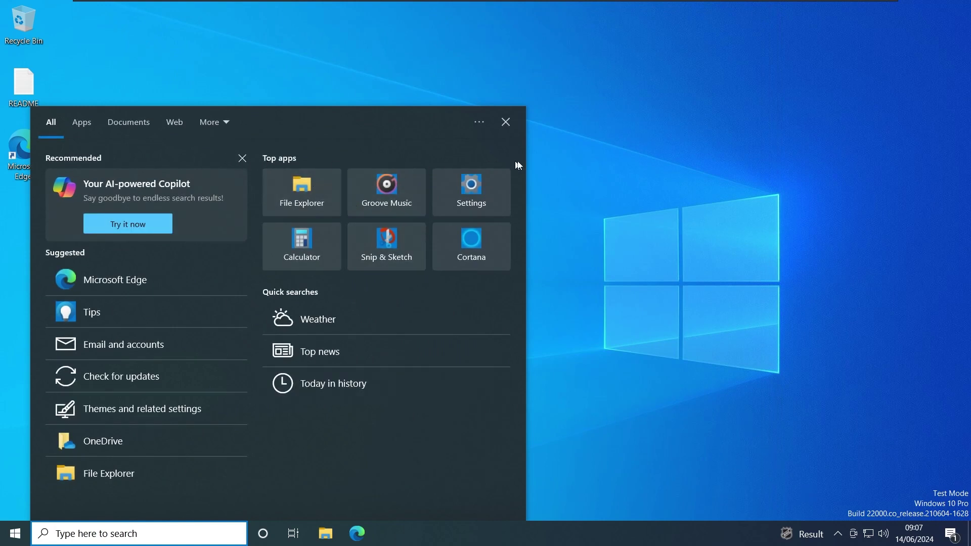
pyautogui.click(475, 127)
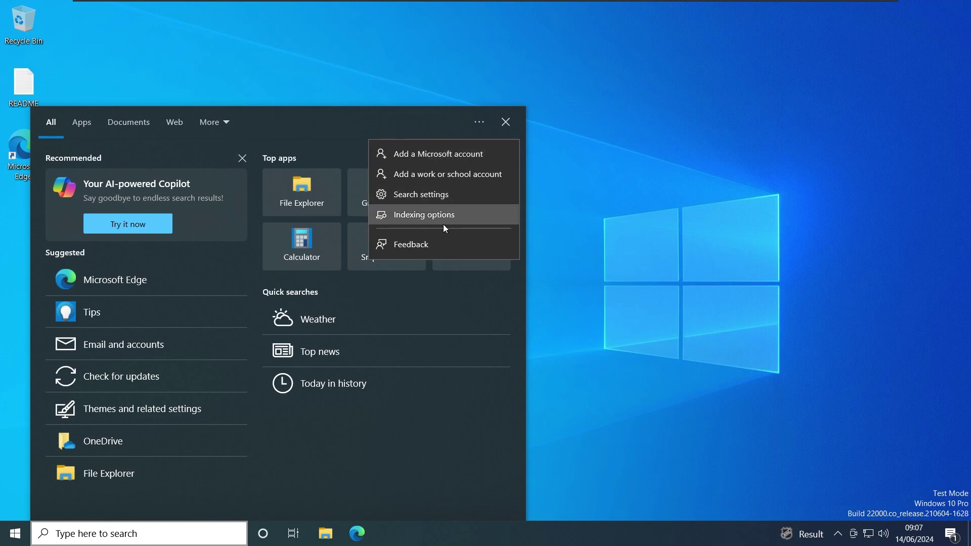
pyautogui.click(463, 194)
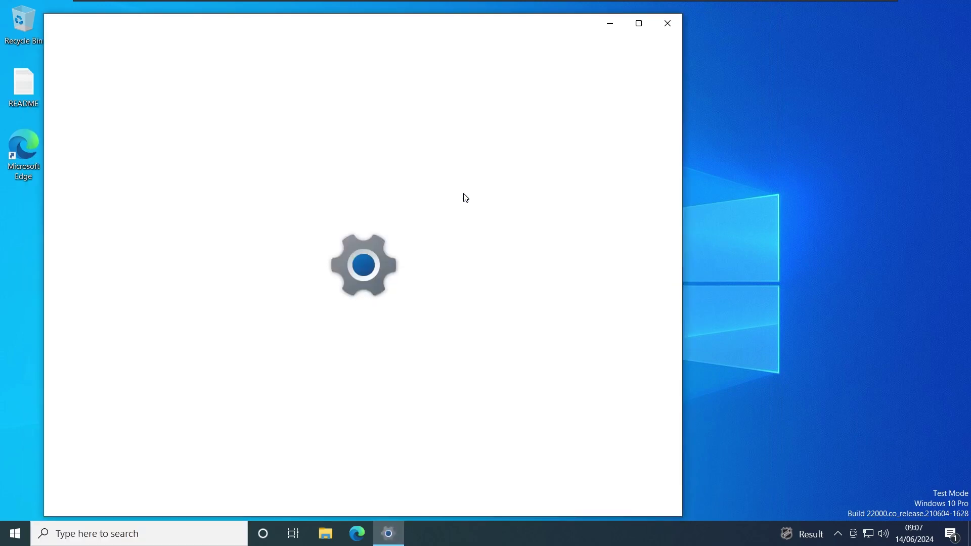
# - Look through the SafeSearch, cloud content search and history options under Permissions & History, and close Settings
pyautogui.scroll(-4, 351, 365)
pyautogui.scroll(-5, 349, 364)
pyautogui.scroll(5, 344, 384)
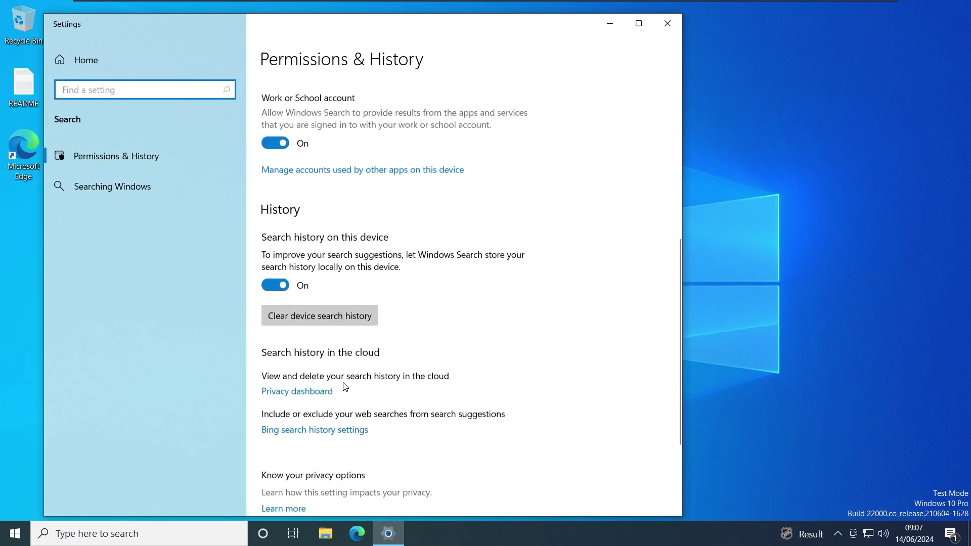
pyautogui.scroll(3, 343, 384)
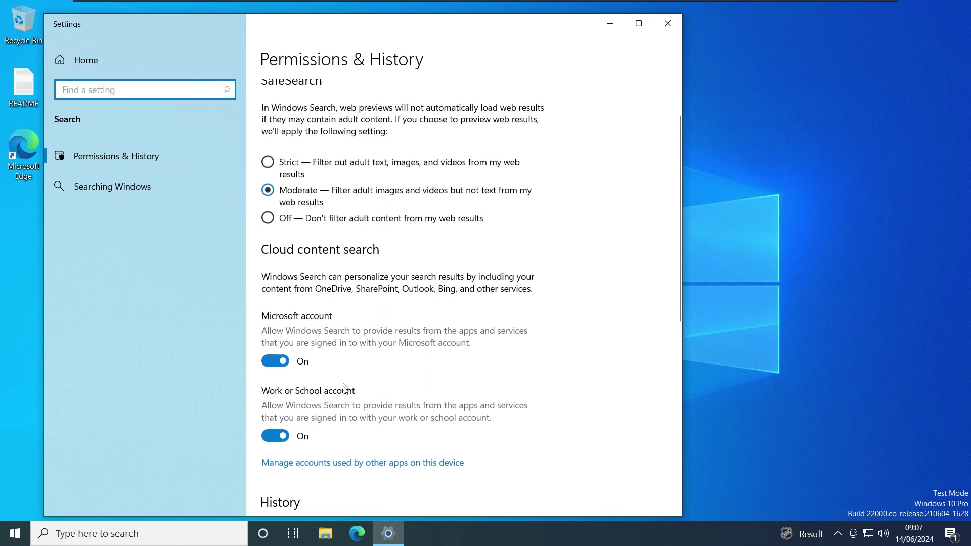
pyautogui.scroll(-7, 339, 415)
pyautogui.scroll(7, 336, 436)
pyautogui.scroll(1, 336, 438)
pyautogui.hotkey('alt', 'F4')
# - Launch Photos from the Start menu, dismiss the sign-in dialog, and close the app
pyautogui.press('super')
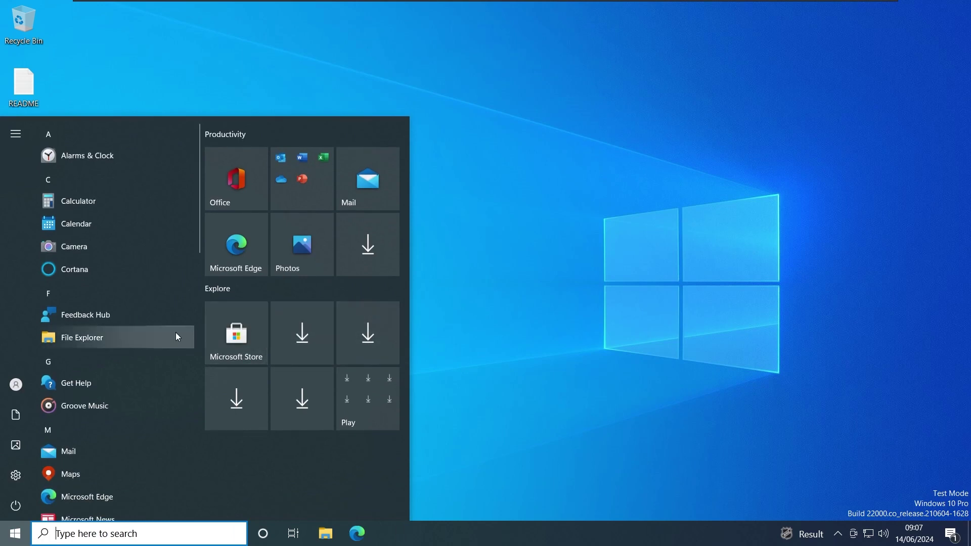
pyautogui.click(295, 257)
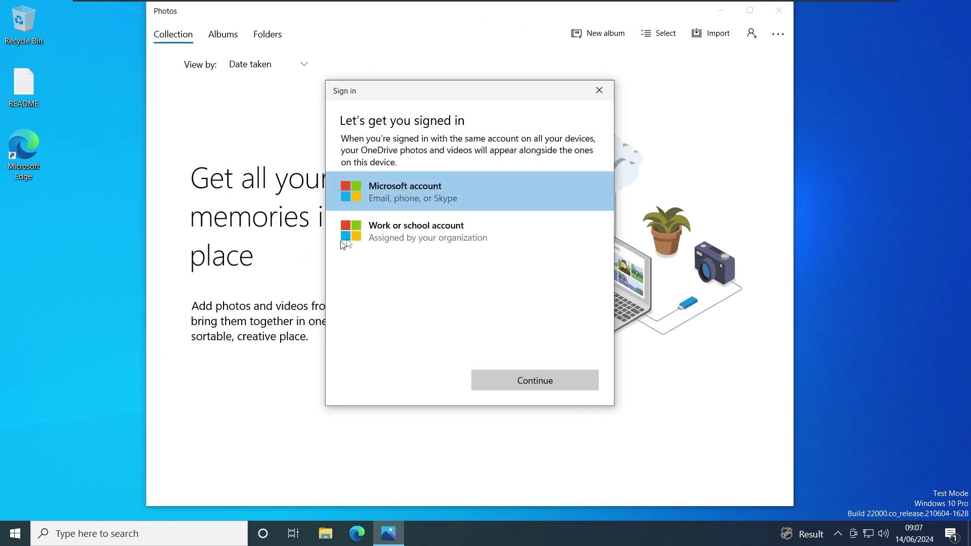
pyautogui.press('Escape')
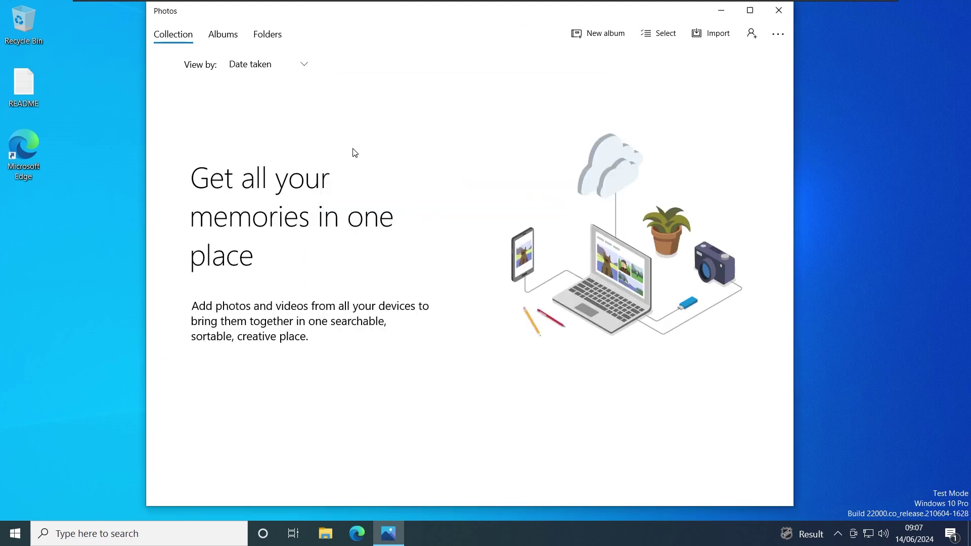
pyautogui.hotkey('alt', 'F4')
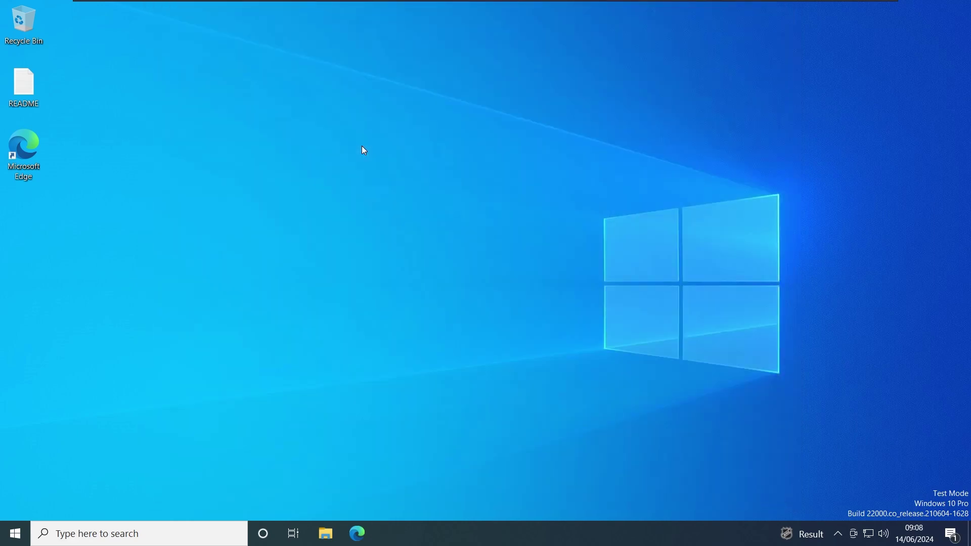
# - Open the desktop's personalization settings to view the Background page
pyautogui.press('super')
pyautogui.click(561, 170)
pyautogui.rightClick(559, 166)
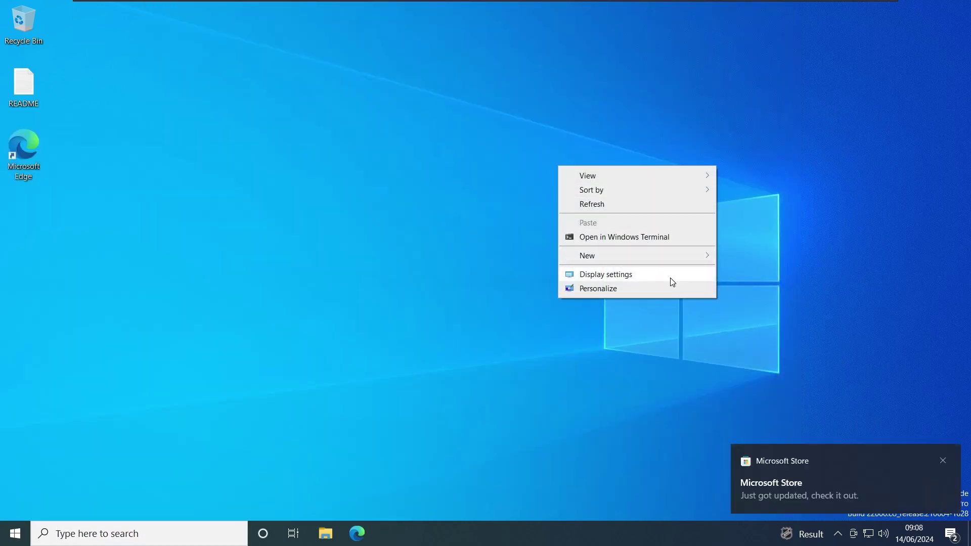
pyautogui.click(647, 288)
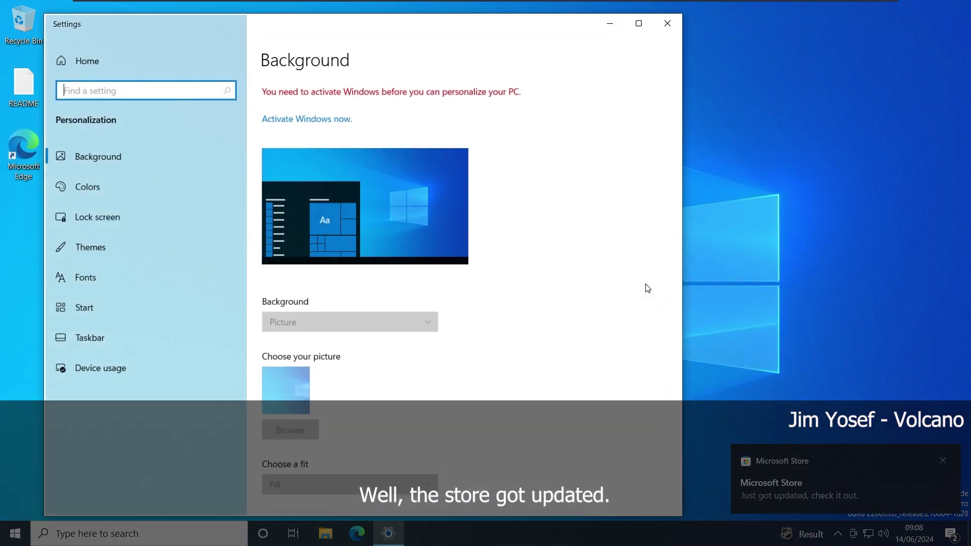
# - Open Microsoft Store from its update notification, browse the home page, view the Call of Duty: Black Ops 6 listing, and go back
pyautogui.click(835, 483)
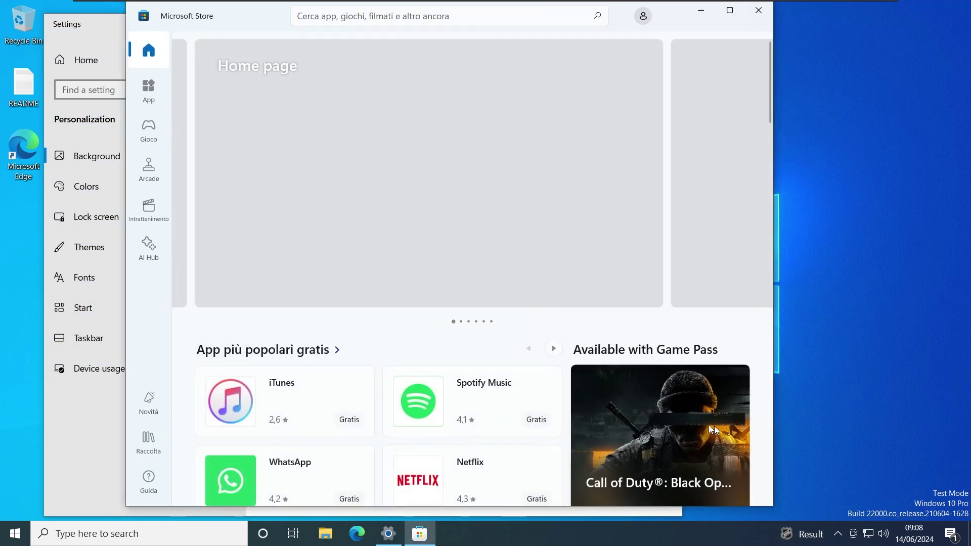
pyautogui.scroll(-5, 443, 362)
pyautogui.scroll(5, 442, 360)
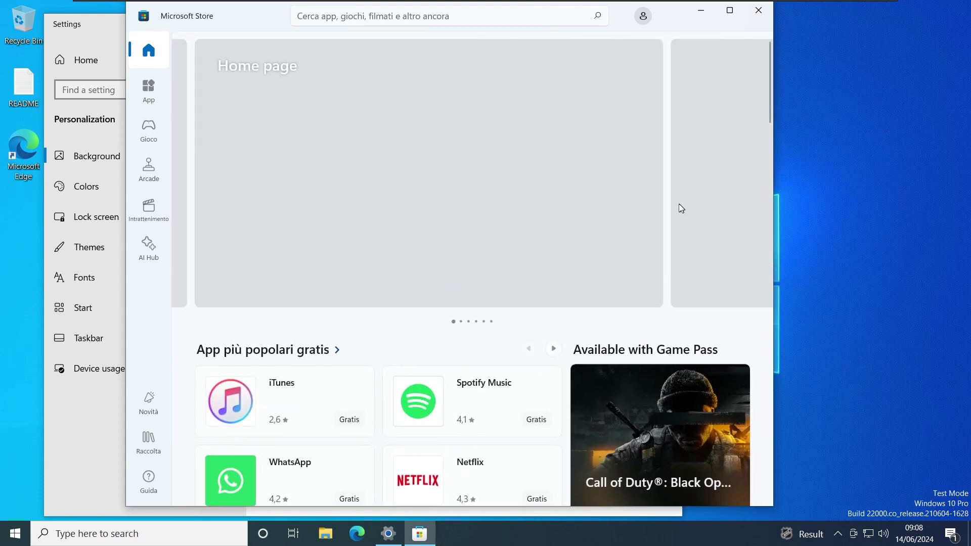
pyautogui.scroll(-3, 665, 343)
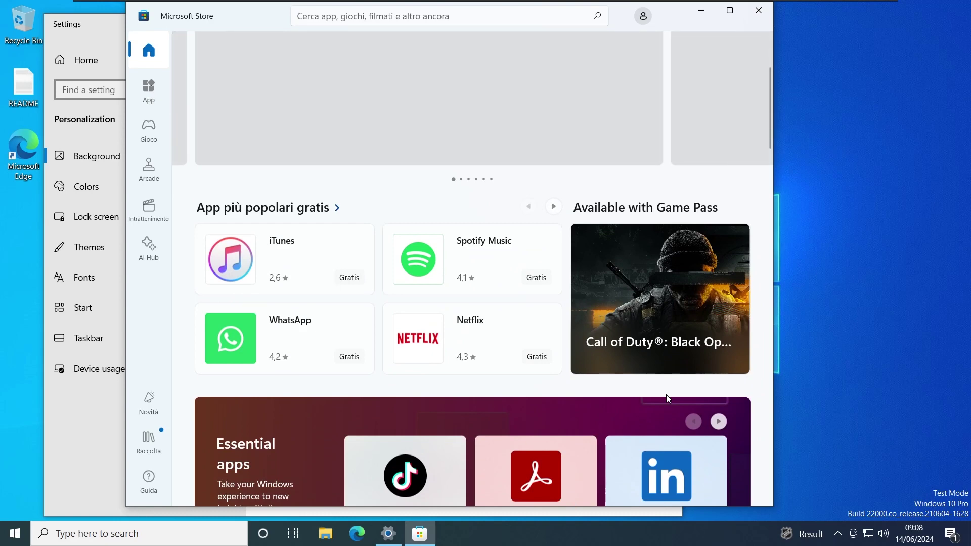
pyautogui.click(615, 296)
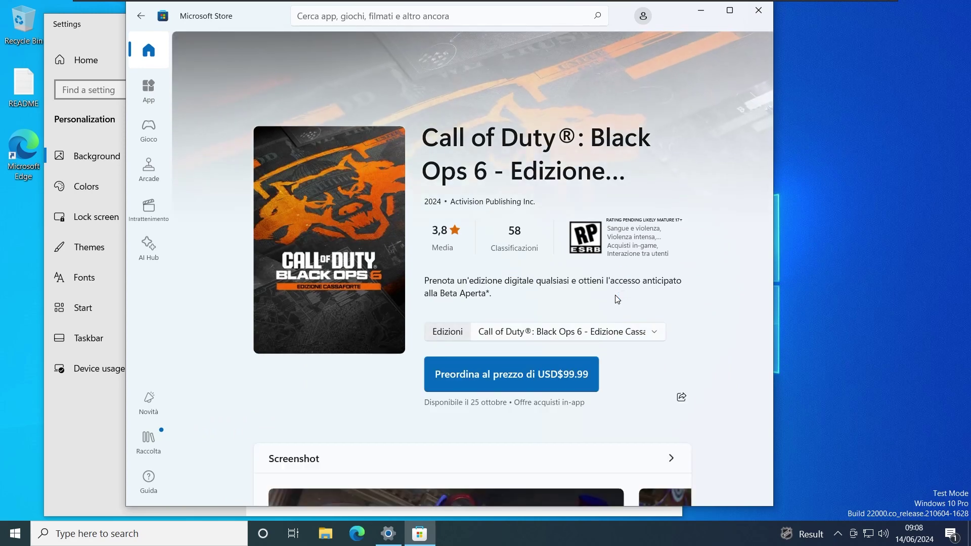
pyautogui.click(150, 23)
# - Return to the personalization settings, look through the Background and Themes pages, and close the open windows
pyautogui.hotkey('alt', 'Tab')
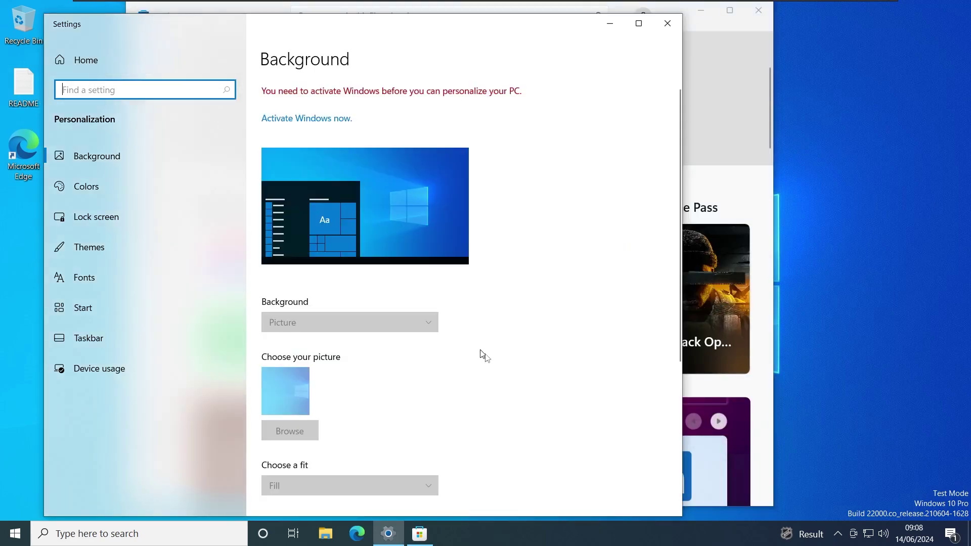
pyautogui.scroll(-3, 484, 357)
pyautogui.scroll(3, 493, 364)
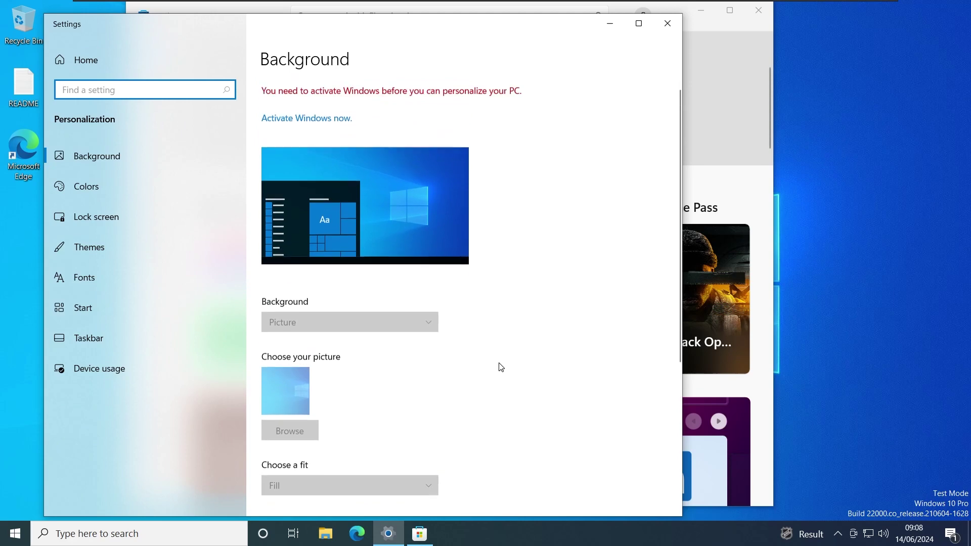
pyautogui.click(105, 174)
pyautogui.click(163, 246)
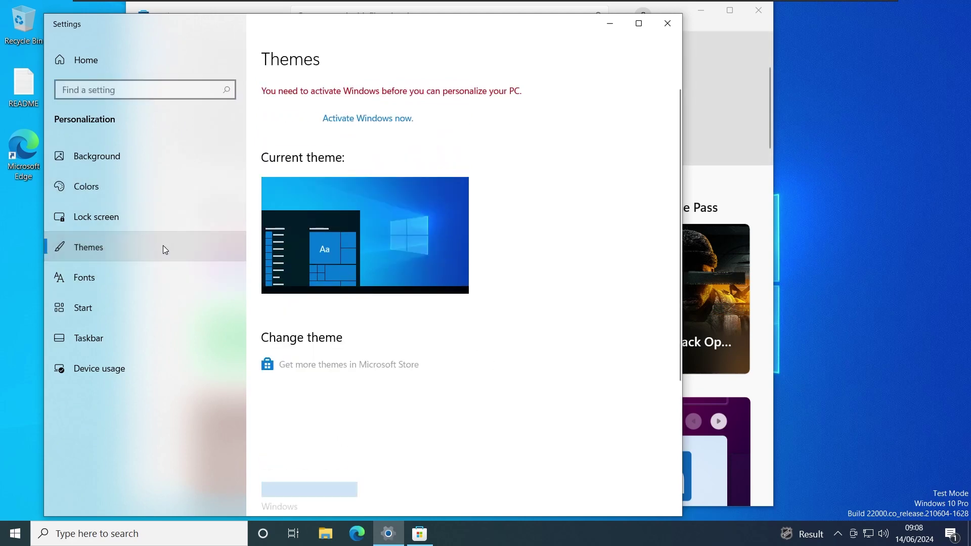
pyautogui.scroll(-3, 469, 358)
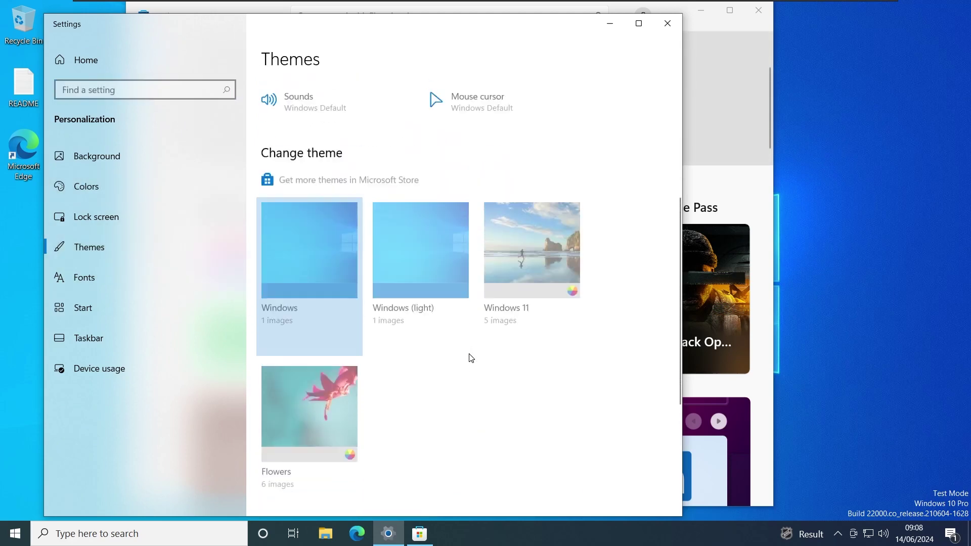
pyautogui.scroll(3, 470, 358)
pyautogui.scroll(-5, 470, 357)
pyautogui.scroll(5, 470, 358)
pyautogui.scroll(-7, 470, 358)
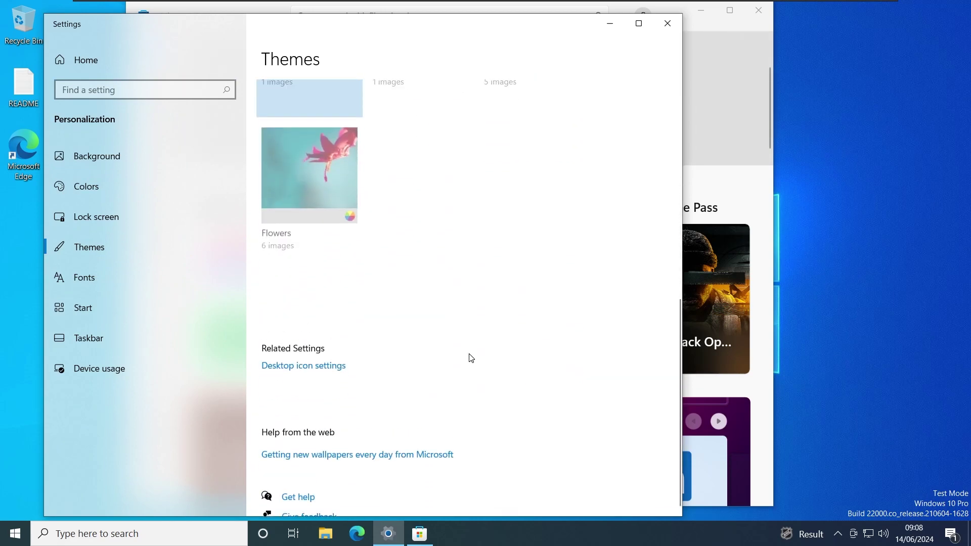
pyautogui.scroll(8, 470, 357)
pyautogui.scroll(-4, 470, 357)
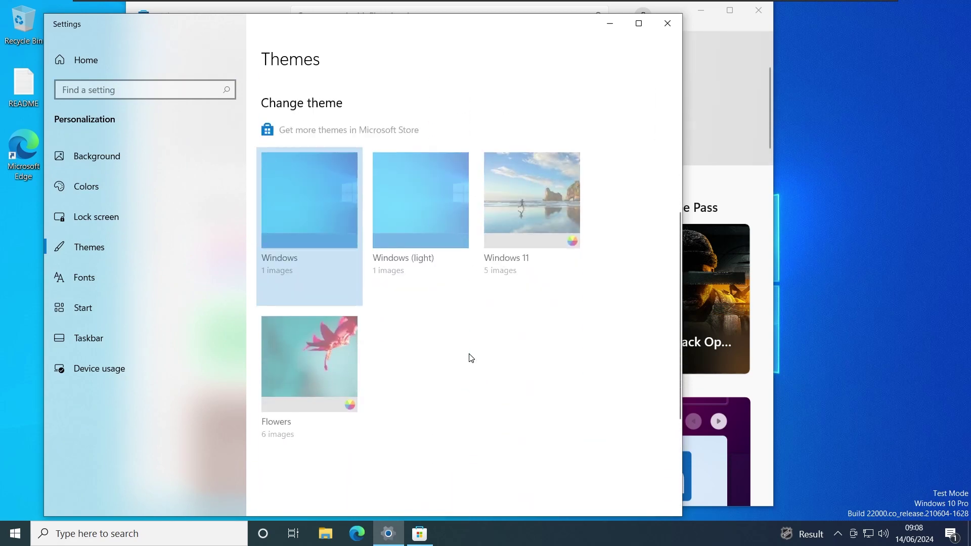
pyautogui.hotkey('alt', 'F4')
# - Look through the full app list in the Start menu and close it
pyautogui.press('super')
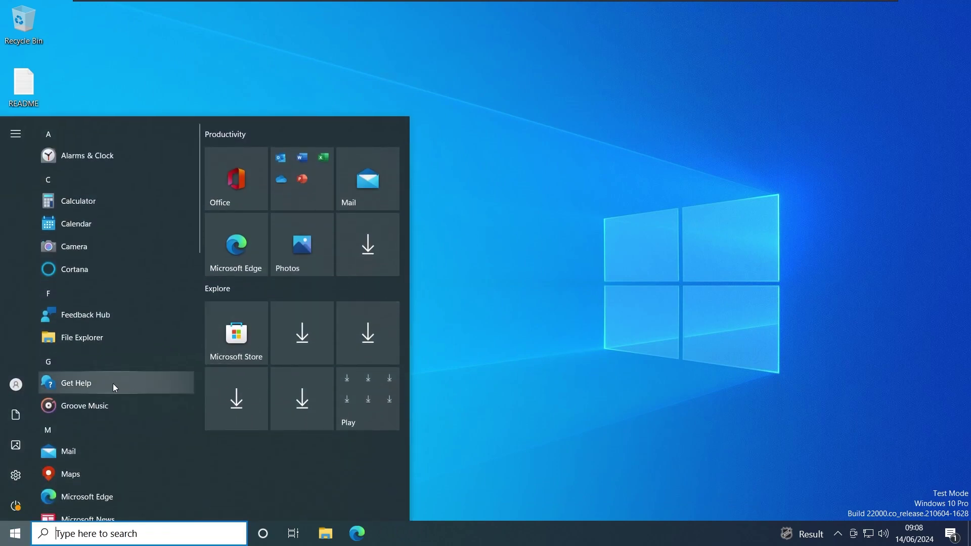
pyautogui.scroll(-1, 113, 383)
pyautogui.scroll(-15, 115, 425)
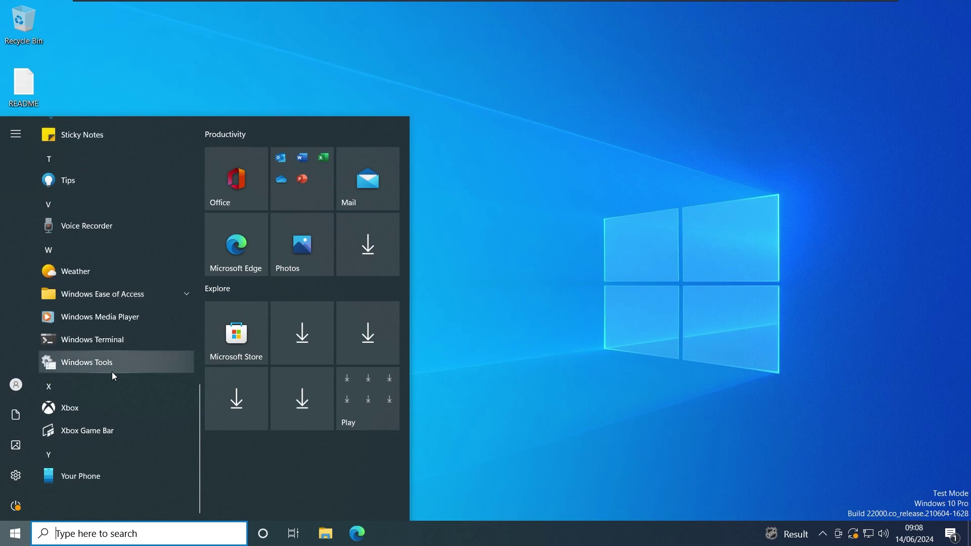
pyautogui.press('Escape')
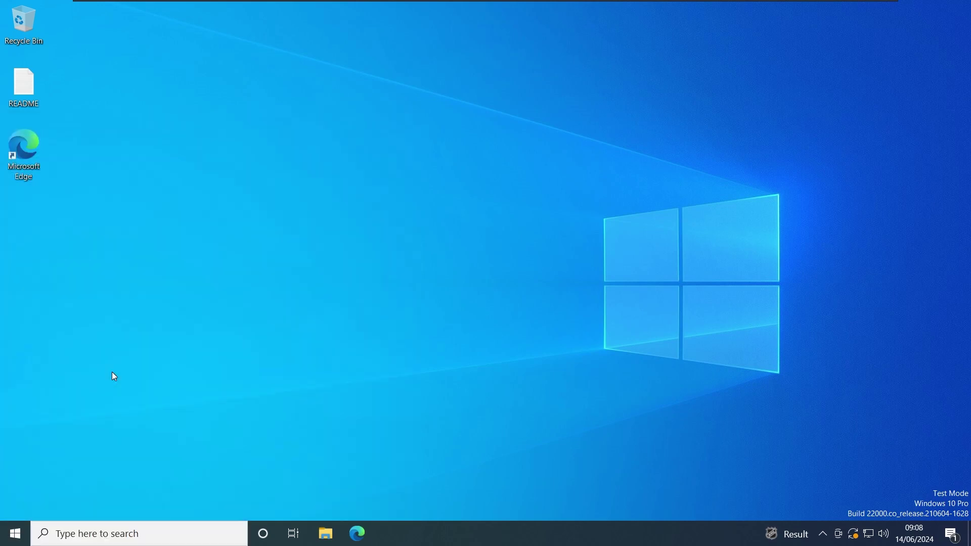
# - Open Task Manager in its detailed view, move its window toward the screen's centre, and view the memory performance
pyautogui.hotkey('ctrl', 'shift', 'Escape')
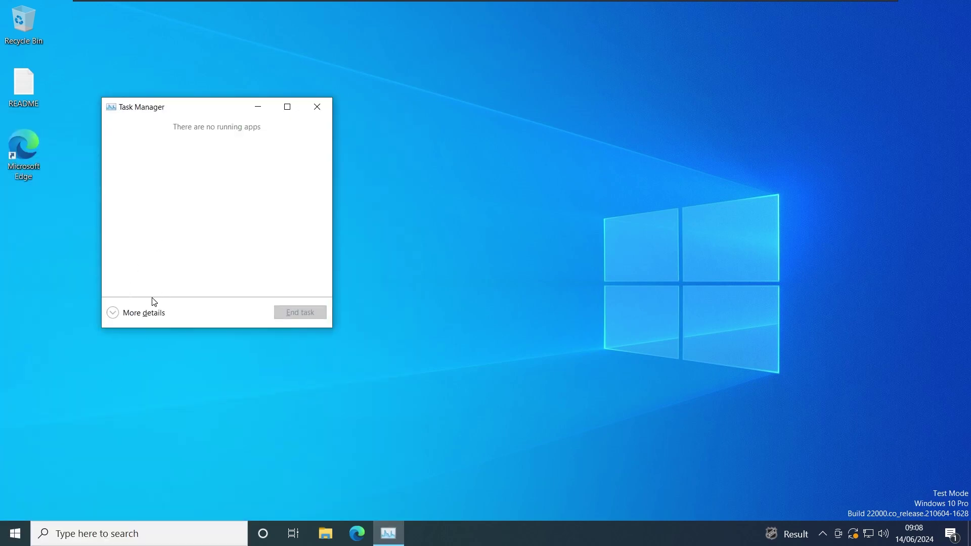
pyautogui.click(133, 311)
pyautogui.click(182, 147)
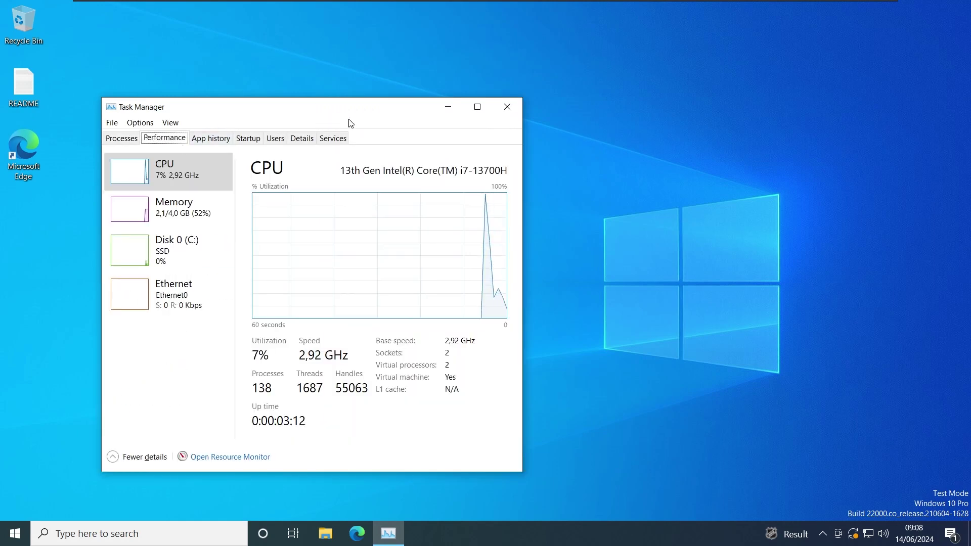
pyautogui.moveTo(353, 120); pyautogui.dragTo(555, 98)
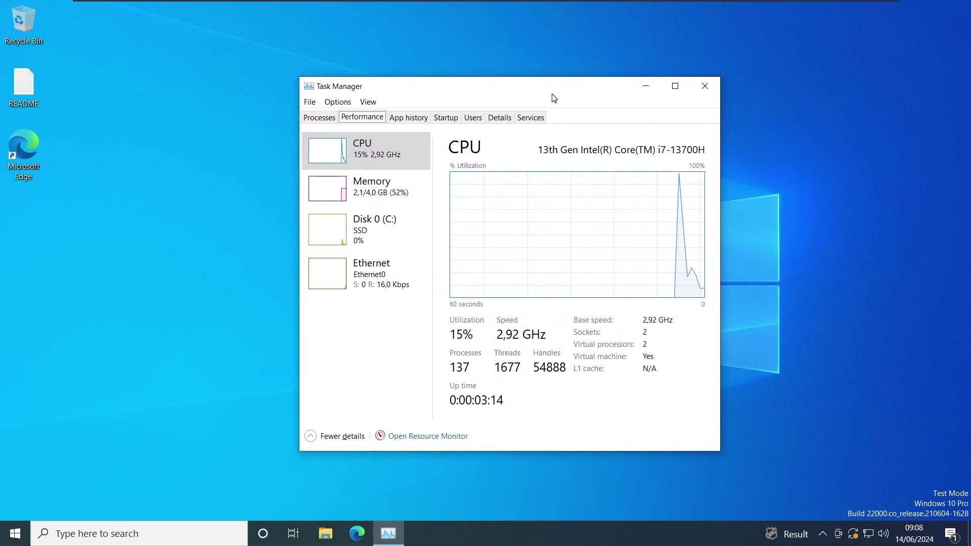
pyautogui.click(382, 183)
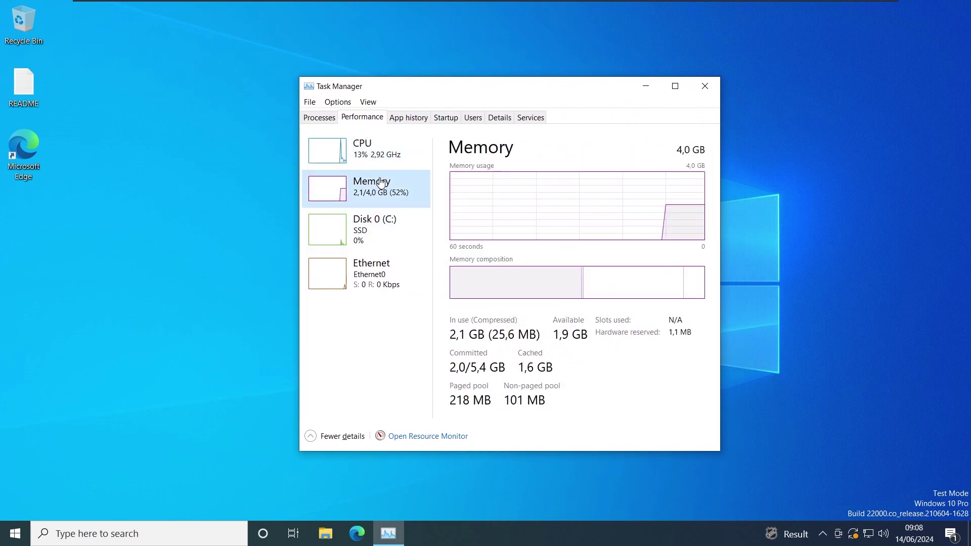
# - Change the CPU performance graph to show logical processors
pyautogui.click(414, 163)
pyautogui.rightClick(563, 234)
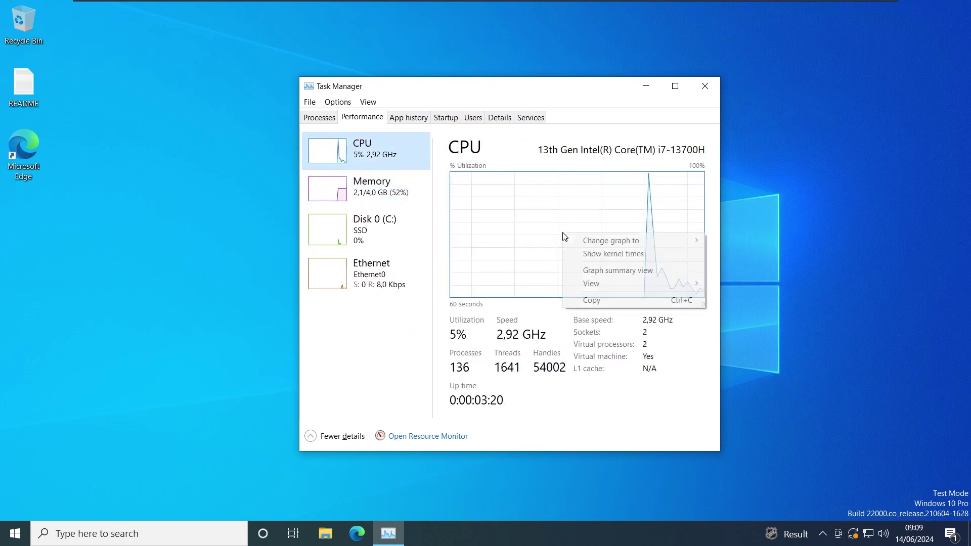
pyautogui.moveTo(585, 240)
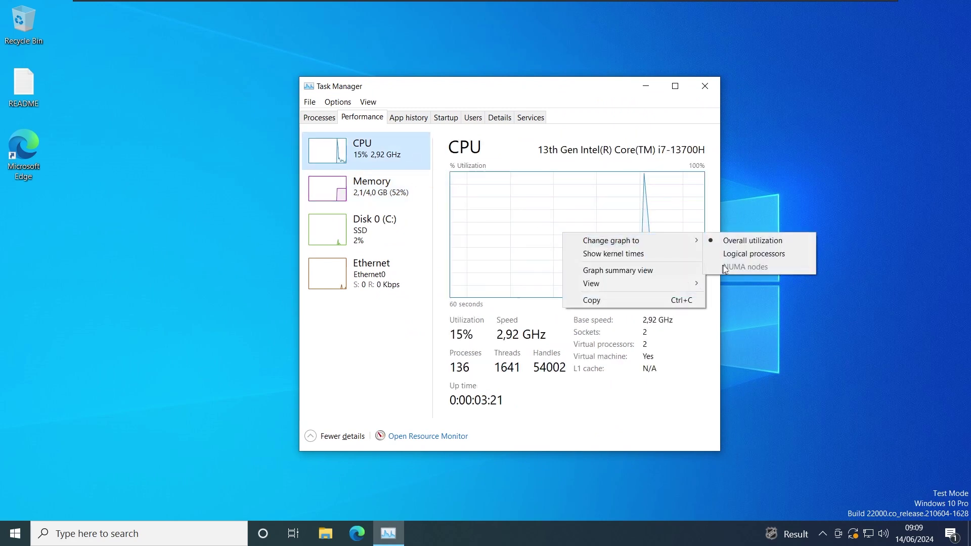
pyautogui.click(759, 255)
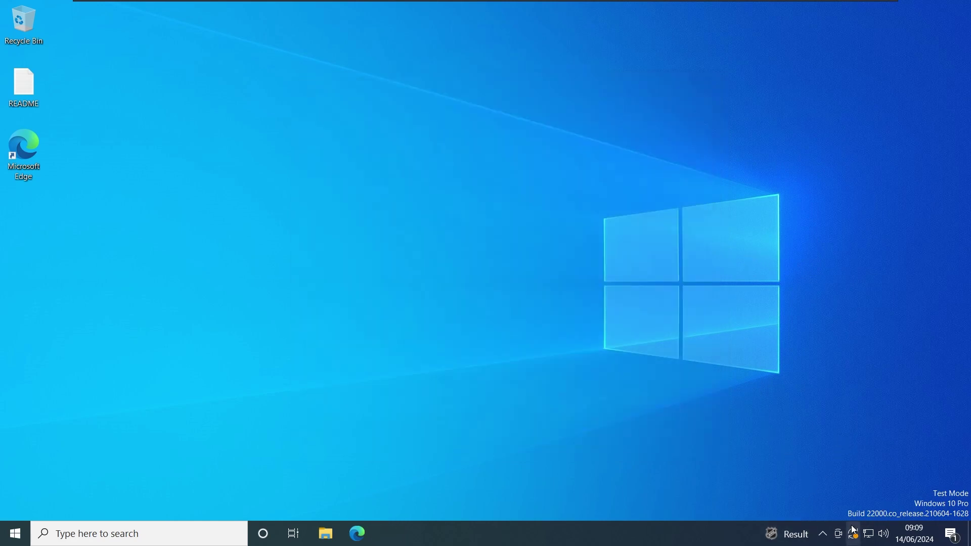
# - Pause Windows Update for 7 days under Update & Security, and close Settings
pyautogui.moveTo(854, 529)
pyautogui.press('super+i')
pyautogui.scroll(-1, 273, 469)
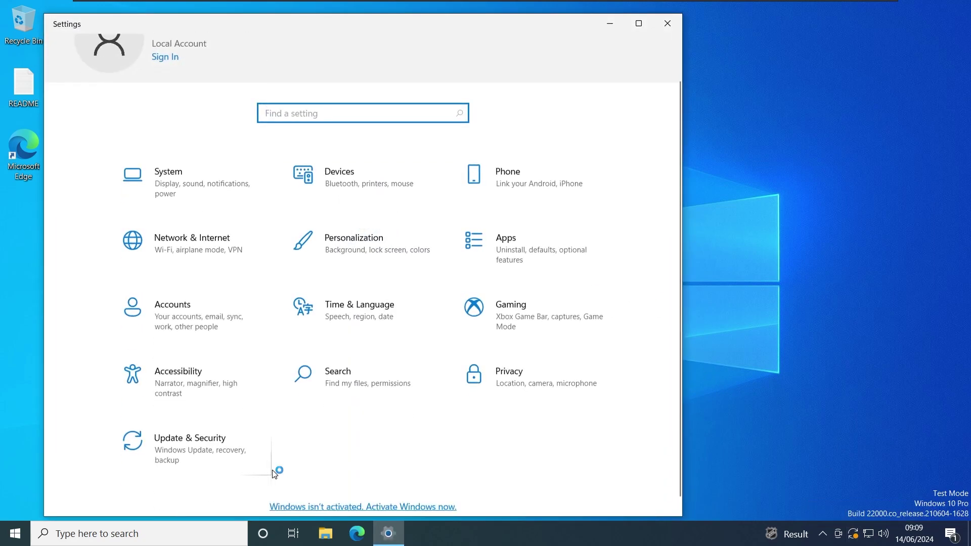
pyautogui.click(184, 444)
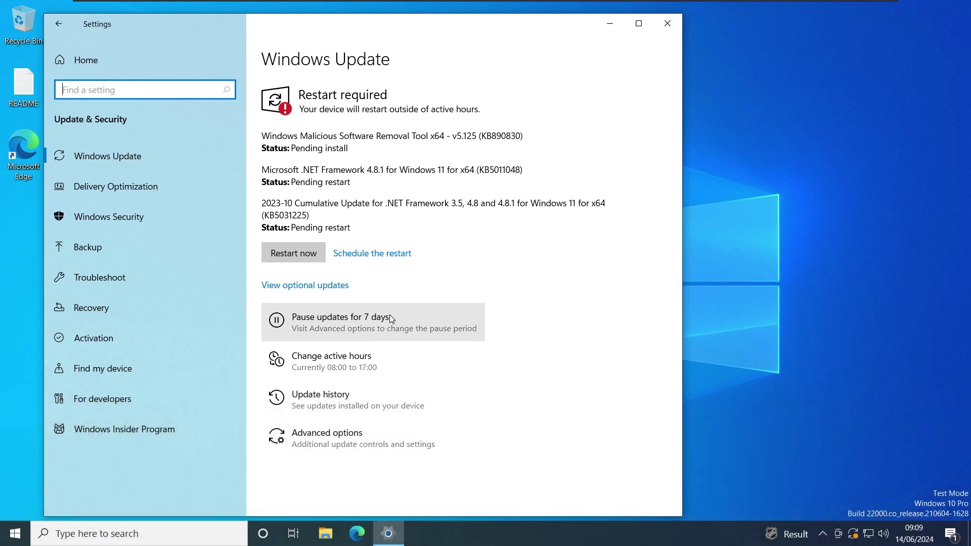
pyautogui.click(391, 318)
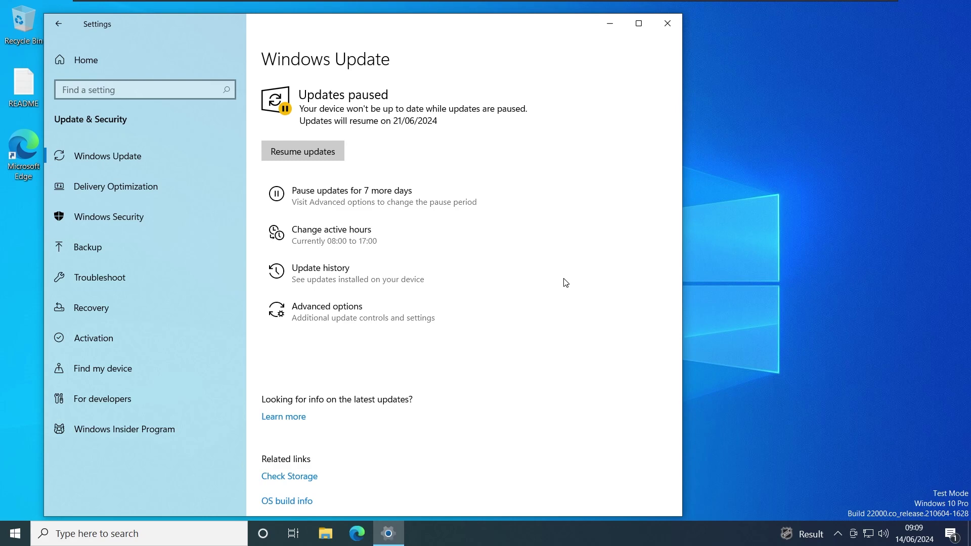
pyautogui.hotkey('alt', 'F4')
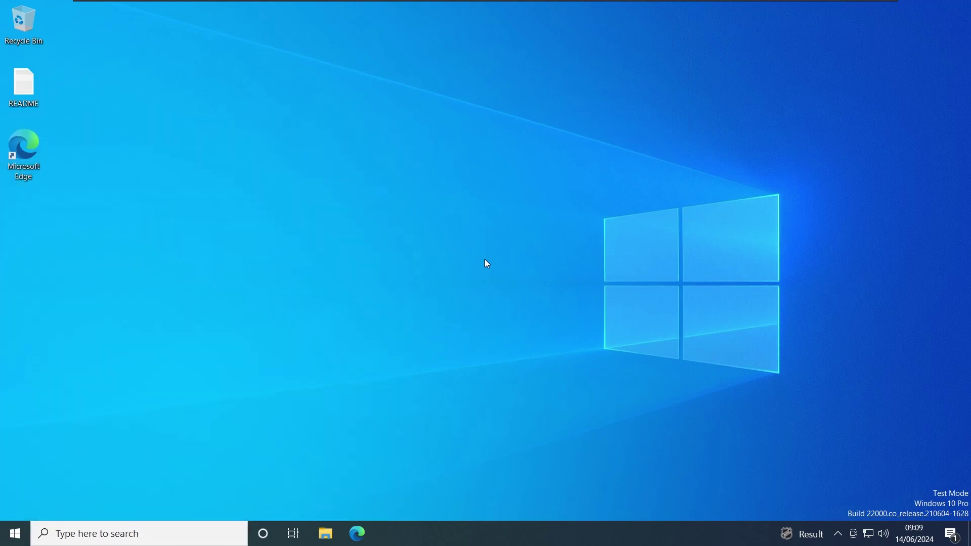
# - Try to run winver from the Run dialog, with File Explorer opened alongside, and return to the desktop
pyautogui.press('super+r')
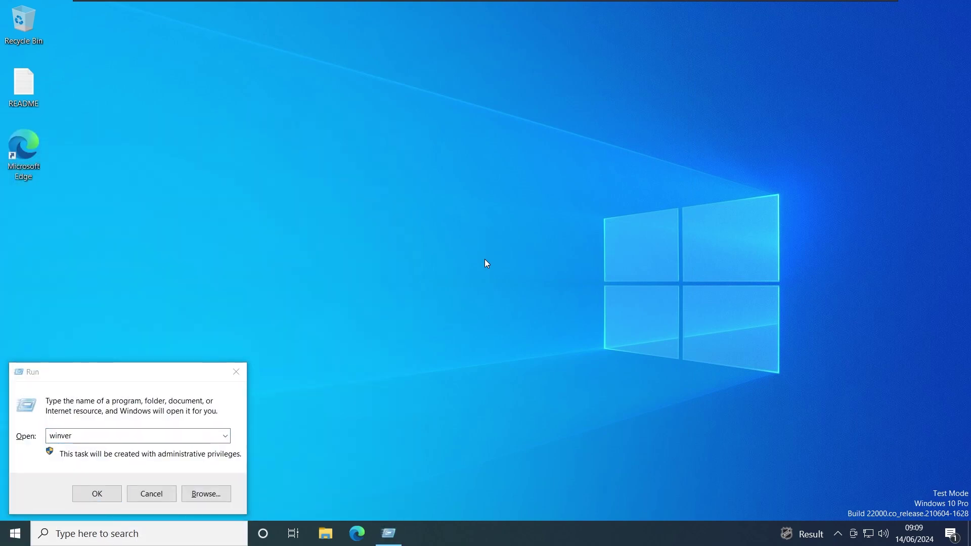
pyautogui.press('super+e')
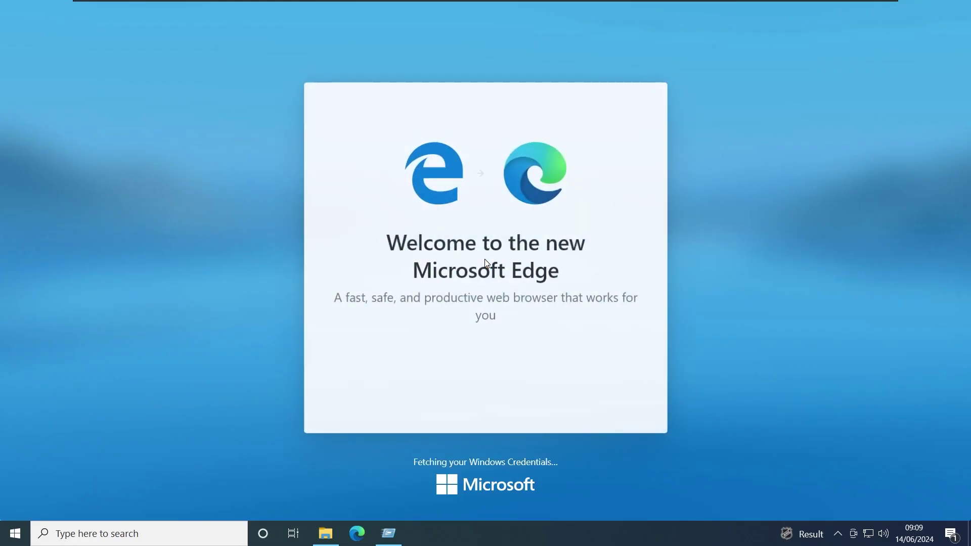
pyautogui.hotkey('alt', 'Tab')
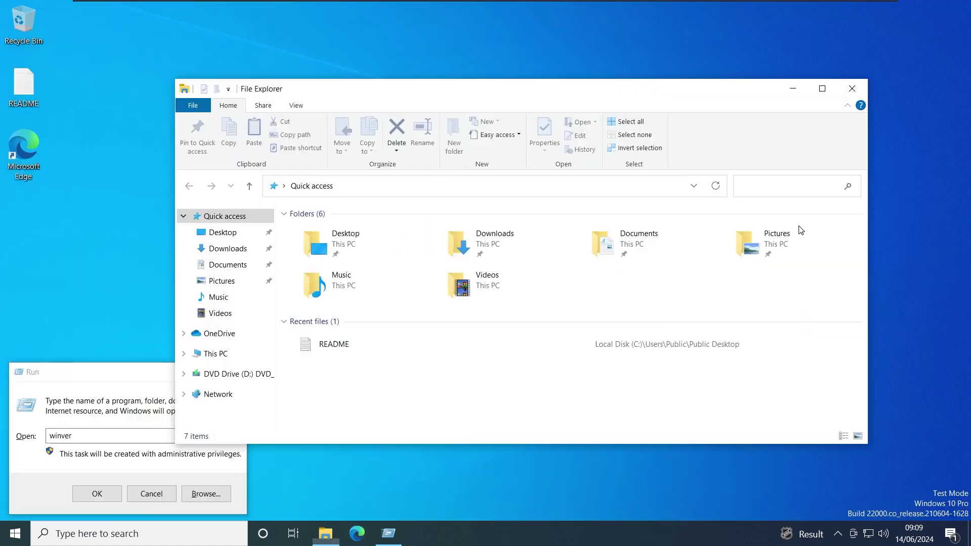
pyautogui.hotkey('alt', 'Tab')
pyautogui.press('Return')
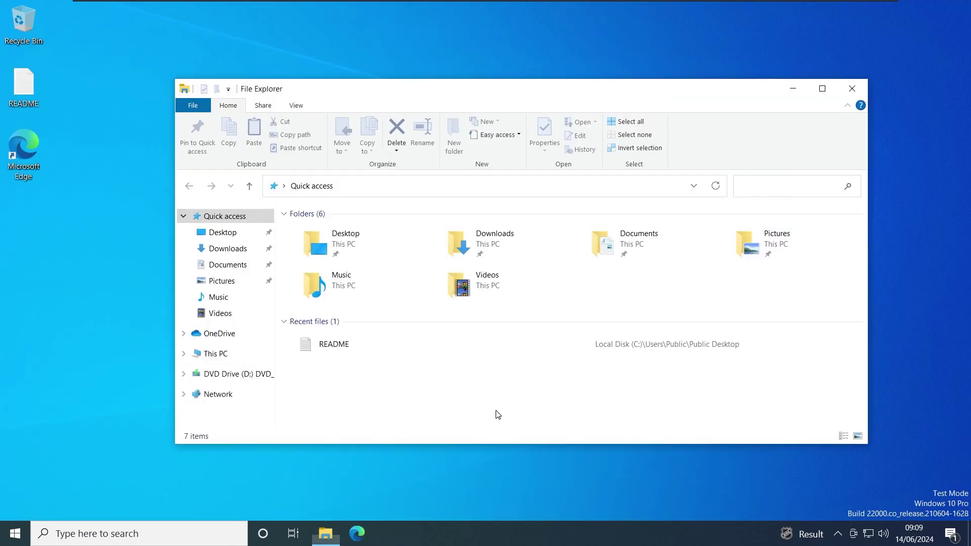
pyautogui.press('super+d')
# - Run winver to check the Windows version information, and close the About Windows dialog
pyautogui.press('super+r')
pyautogui.write('winver')
pyautogui.press('Return')
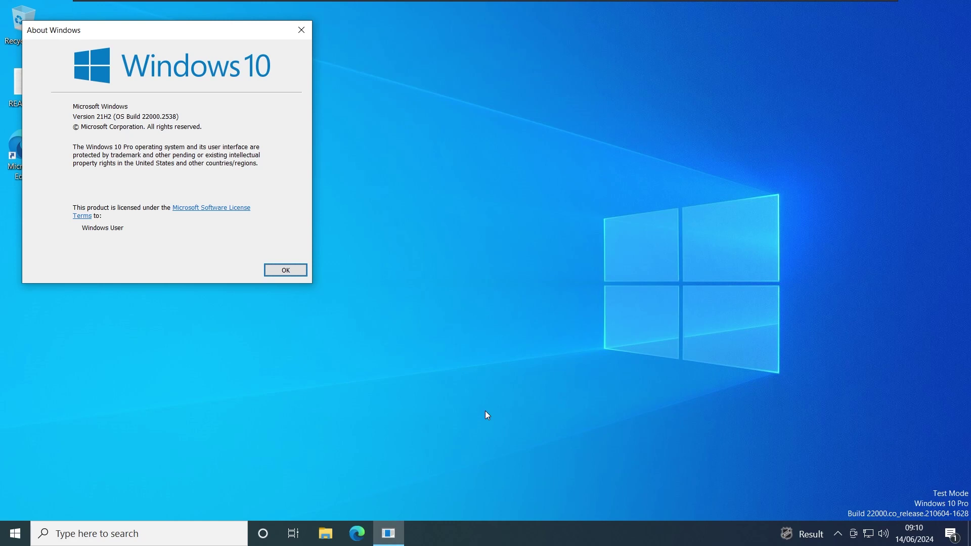
pyautogui.press('Return')
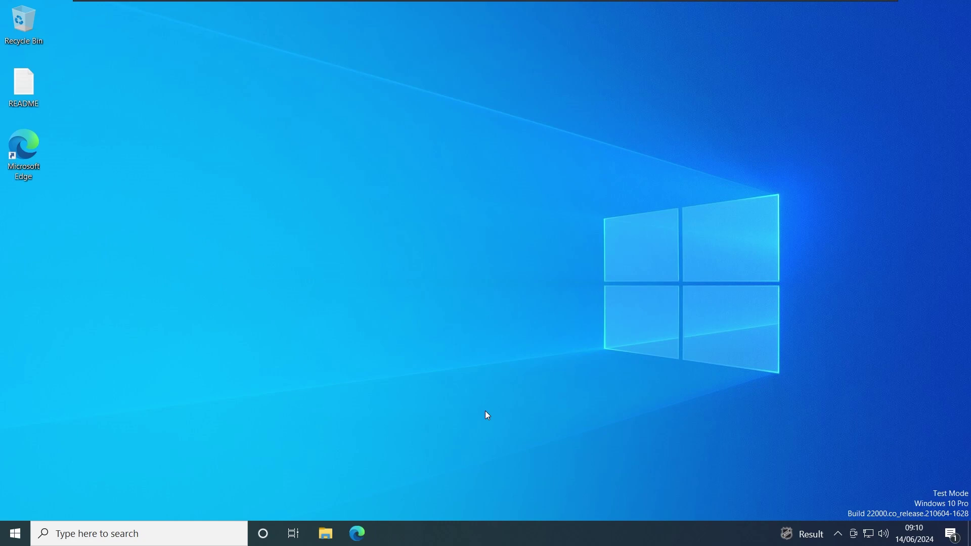
# - Open the taskbar settings and switch to the Background page of Personalization
pyautogui.rightClick(292, 529)
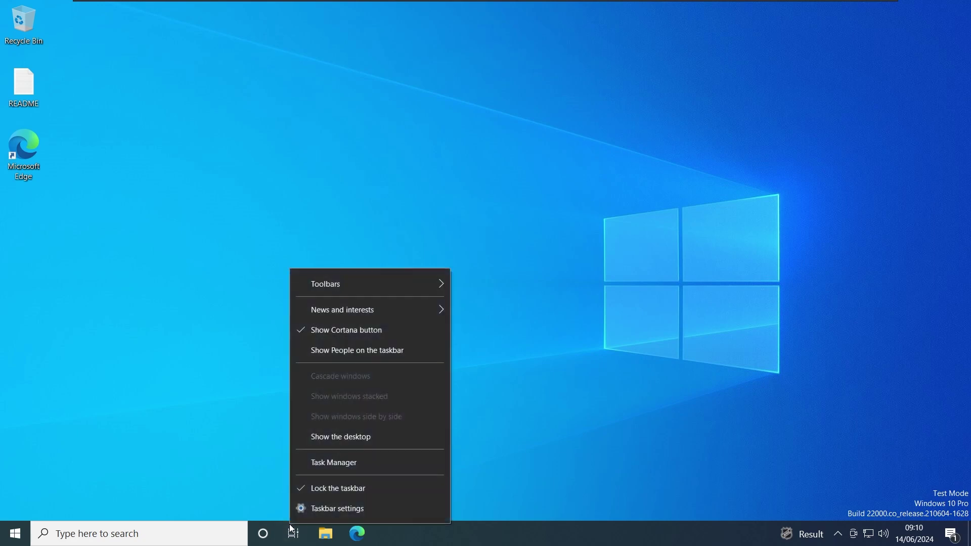
pyautogui.click(312, 506)
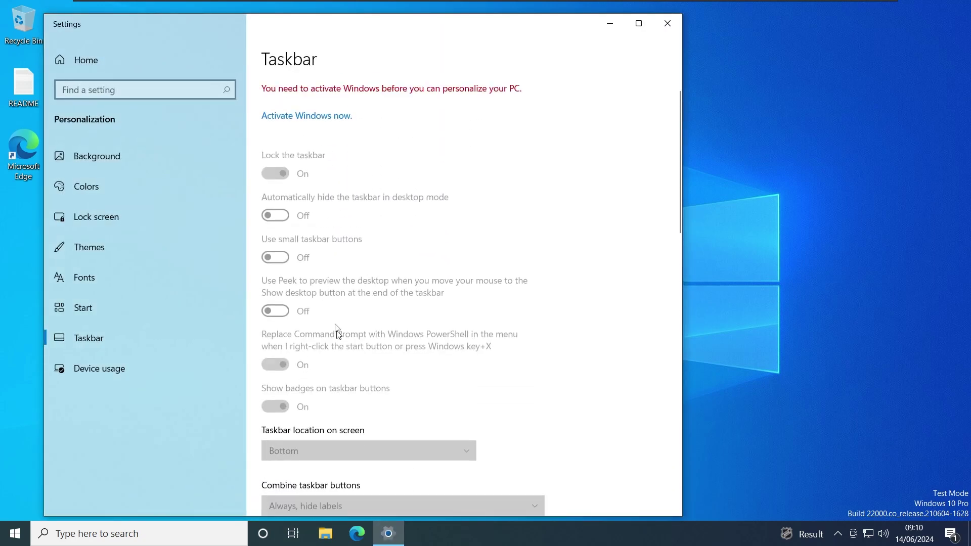
pyautogui.click(140, 163)
pyautogui.click(134, 174)
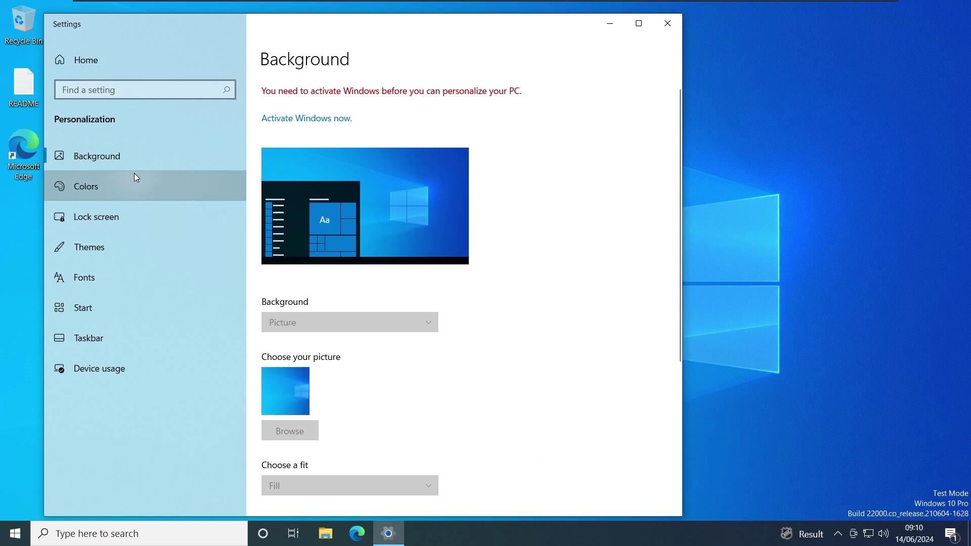
# - Go to the Device usage page and try to select its first checkbox
pyautogui.click(167, 367)
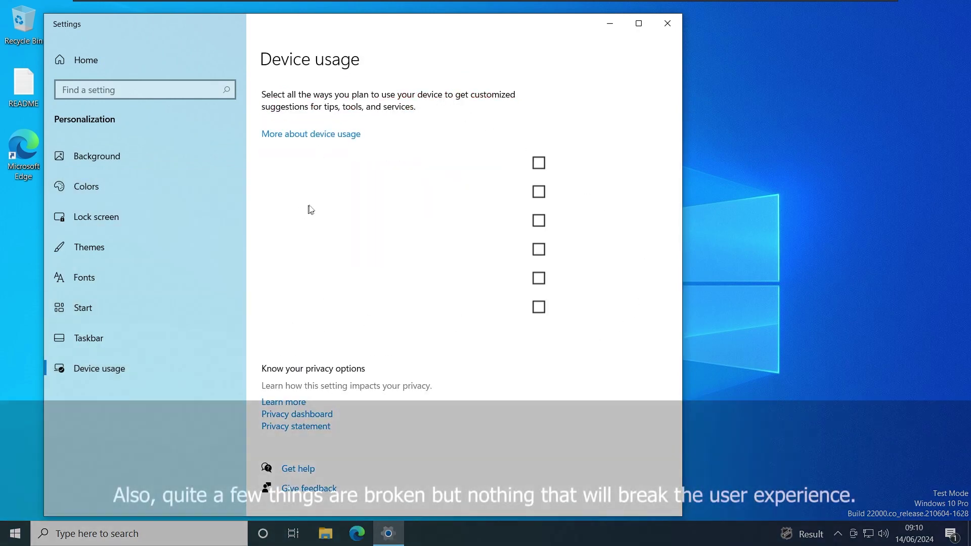
pyautogui.click(539, 164)
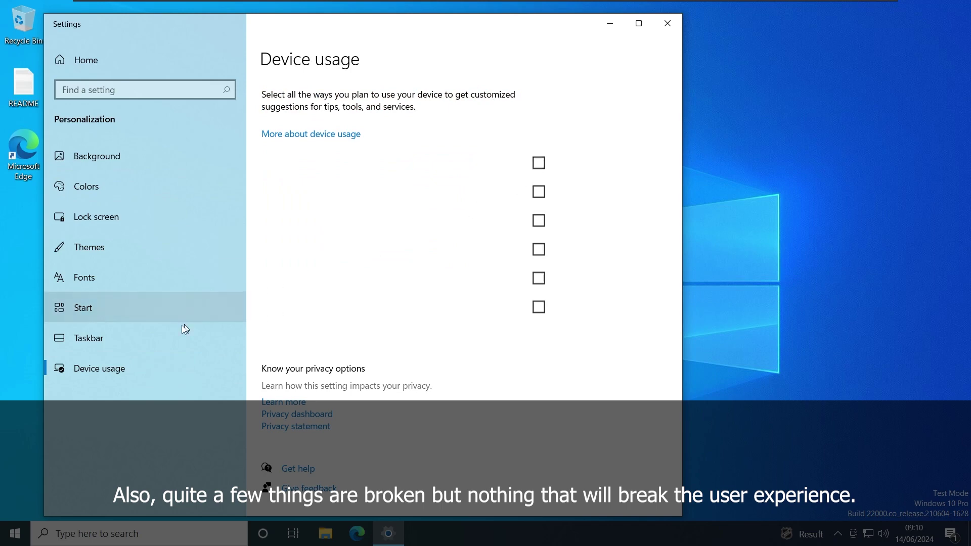
# - Close the Personalization settings window and return to the empty desktop
pyautogui.click(147, 350)
pyautogui.hotkey('alt', 'F4')
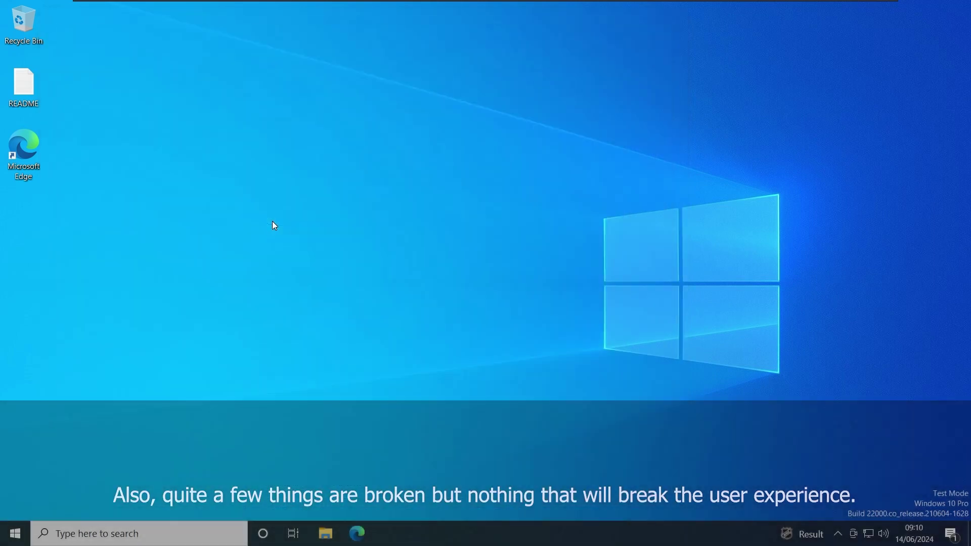
pyautogui.moveTo(269, 98); pyautogui.dragTo(872, 403)
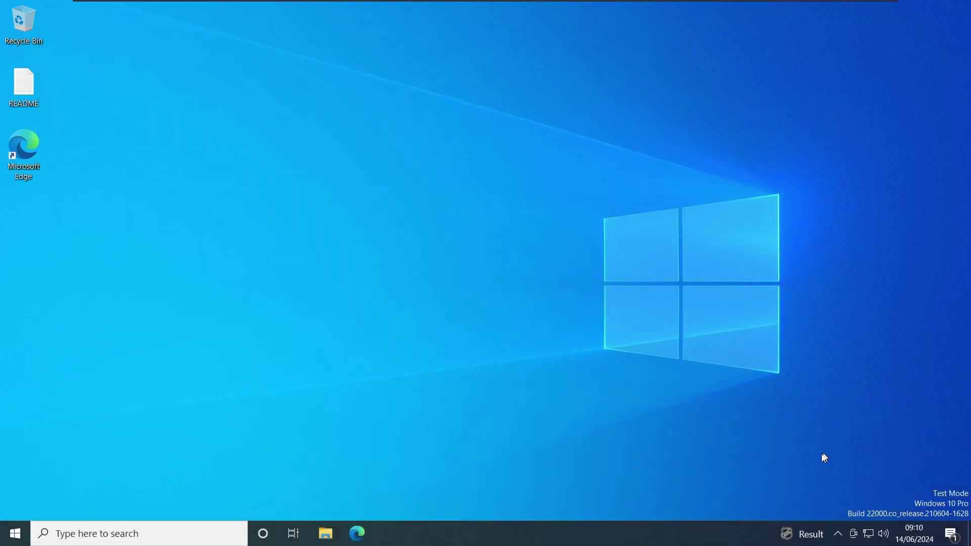
# - Open Windows Security from the hidden notification-area icons to view its security overview, and close it
pyautogui.click(842, 534)
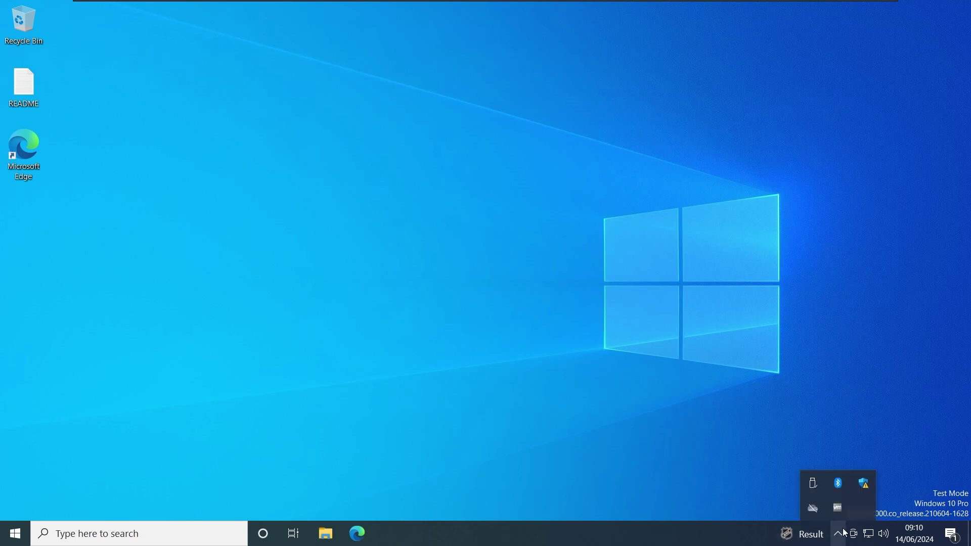
pyautogui.click(855, 487)
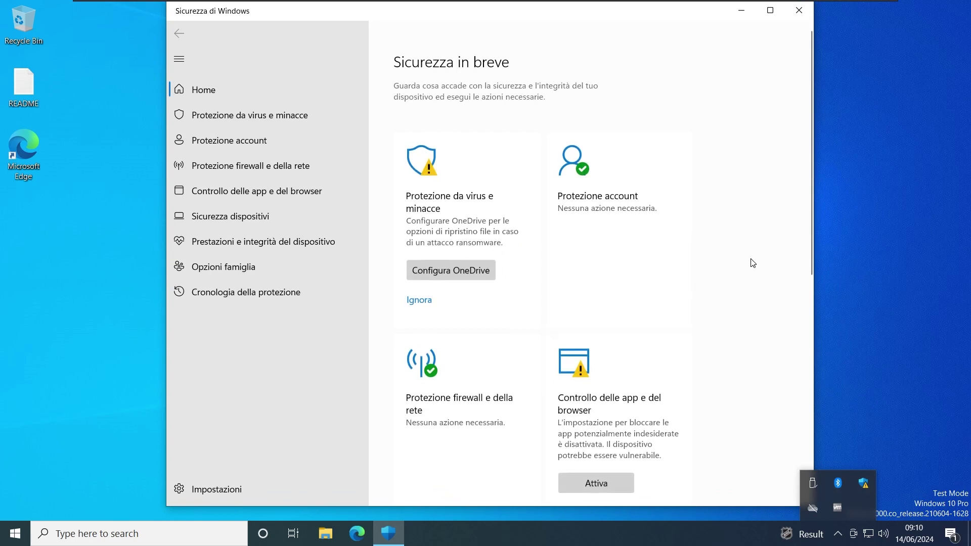
pyautogui.hotkey('alt', 'F4')
# - Open File Explorer from the desktop to view the Quick access folders and recent files
pyautogui.moveTo(126, 239); pyautogui.dragTo(313, 425)
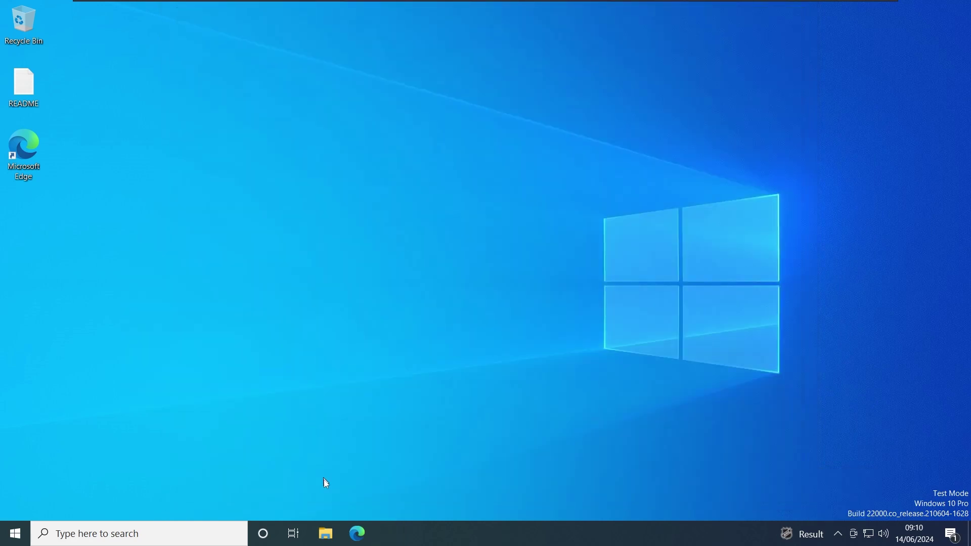
pyautogui.click(328, 525)
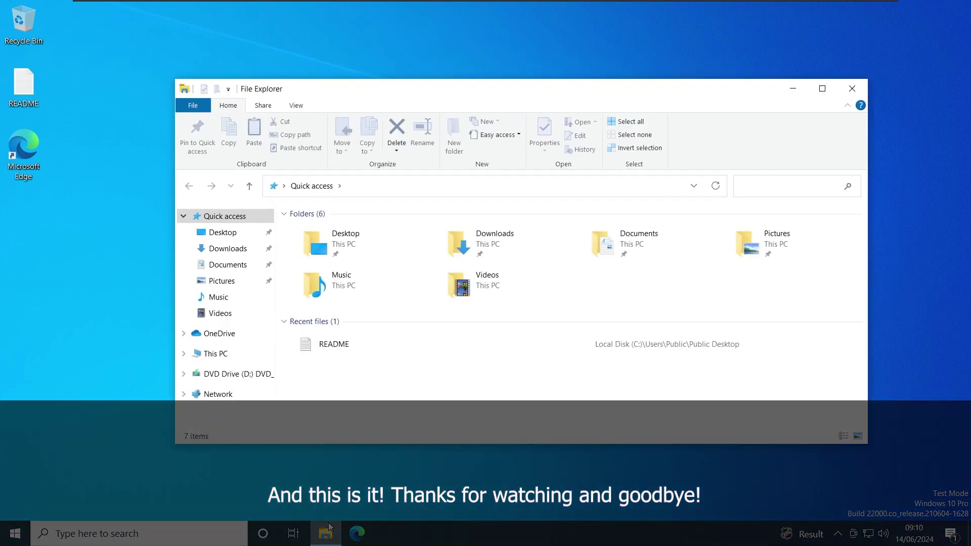